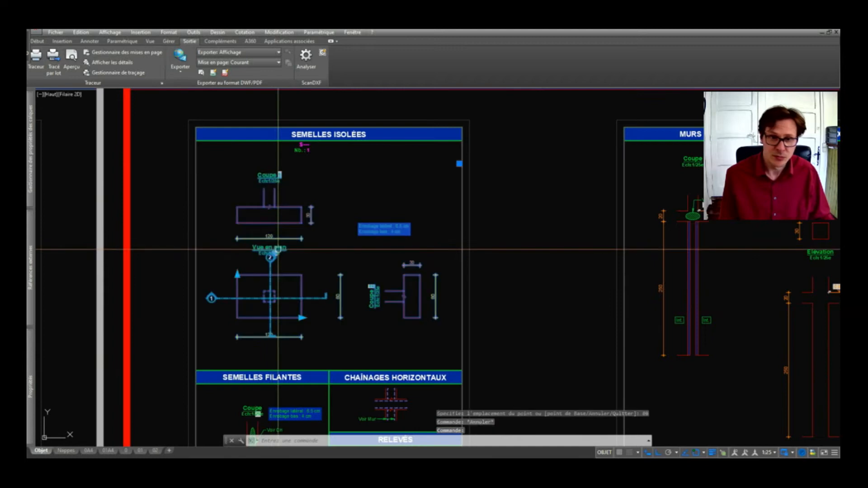
Step: Explode the isolated footing block and move section line 2 down, clear of the plan view title
scroll(278, 256, "up", 2)
key("Escape")
left_click(260, 266)
scroll(284, 263, "down", 1)
type("d")
key("Return")
left_click(333, 260)
left_click(339, 261)
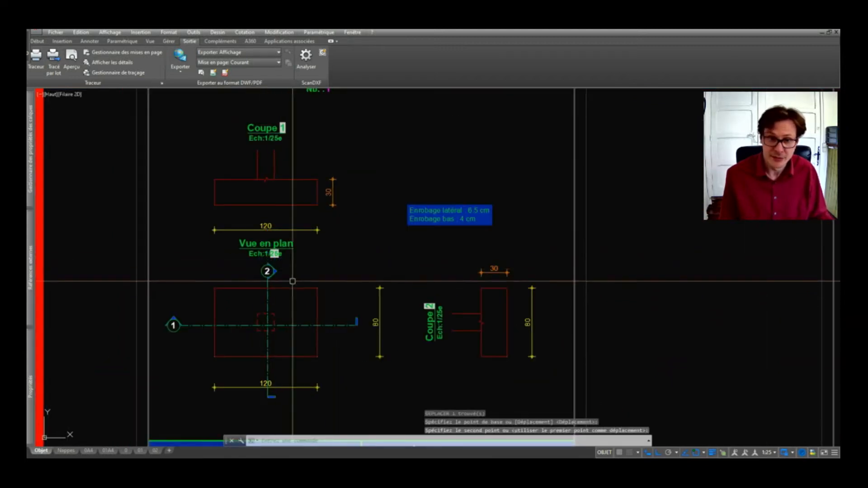
Step: Shorten section line 2 by stretching its lower end up, clear of the 120 dimension below the footing plan
left_click(268, 341)
left_click(268, 397)
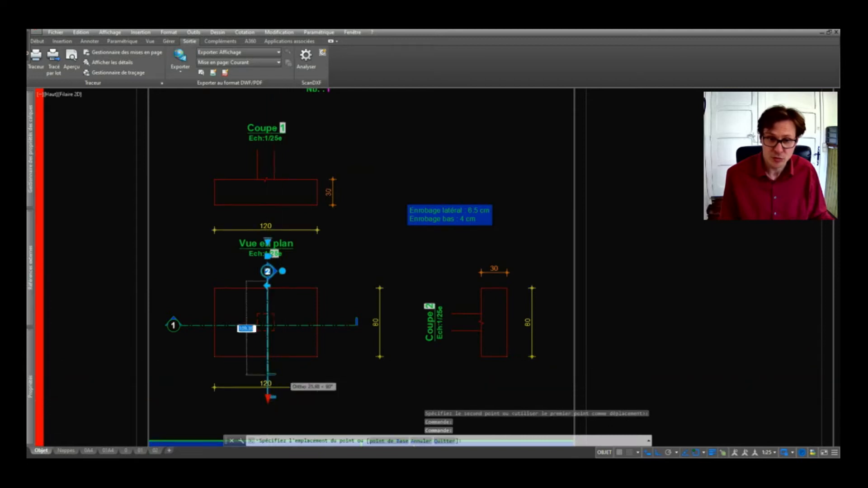
scroll(285, 371, "up", 2)
left_click(289, 362)
key("Escape")
Step: Shorten horizontal section line 1 in the footing plan by pulling in its right end
scroll(402, 311, "down", 1)
left_click(438, 255)
left_click(405, 292)
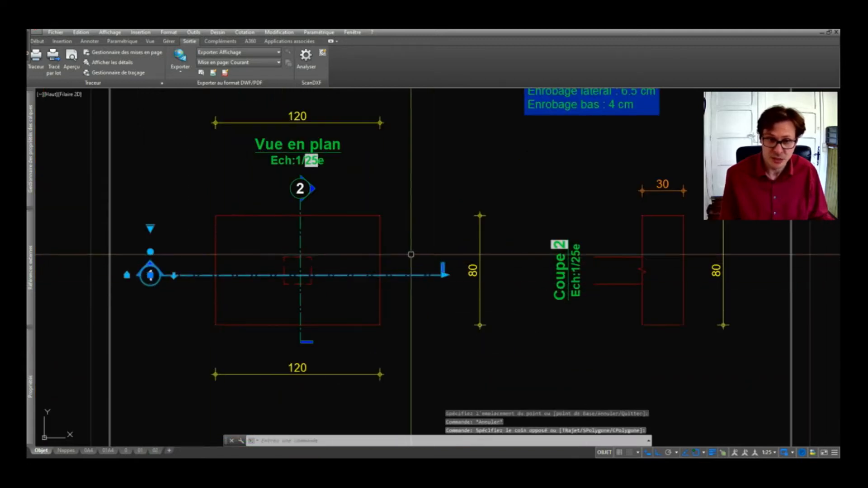
left_click(444, 275)
left_click(401, 290)
Step: Move section line 1 to the right so its marker sits closer to the footing plan
type("dp")
key("Return")
left_click(401, 318)
left_click(423, 324)
scroll(348, 292, "down", 2)
key("Escape")
middle_click_drag(520, 239, 468, 276)
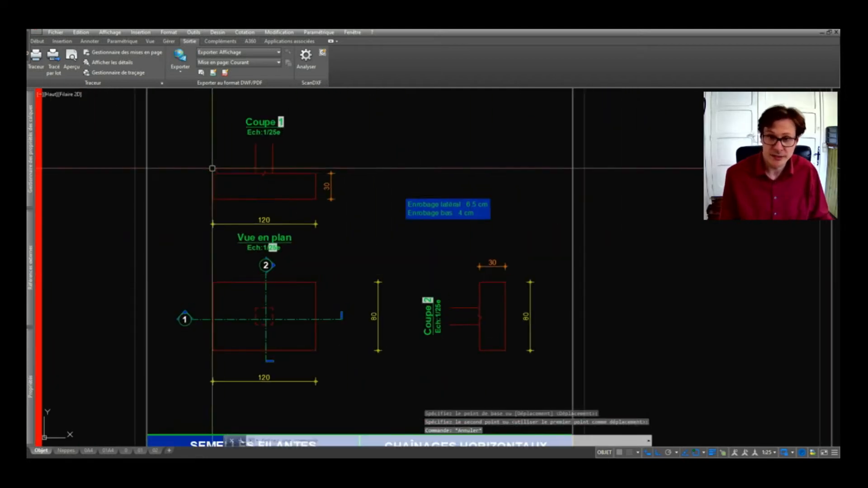
Step: Change the name of section mark 1 in the footing plan to A
left_click(185, 320)
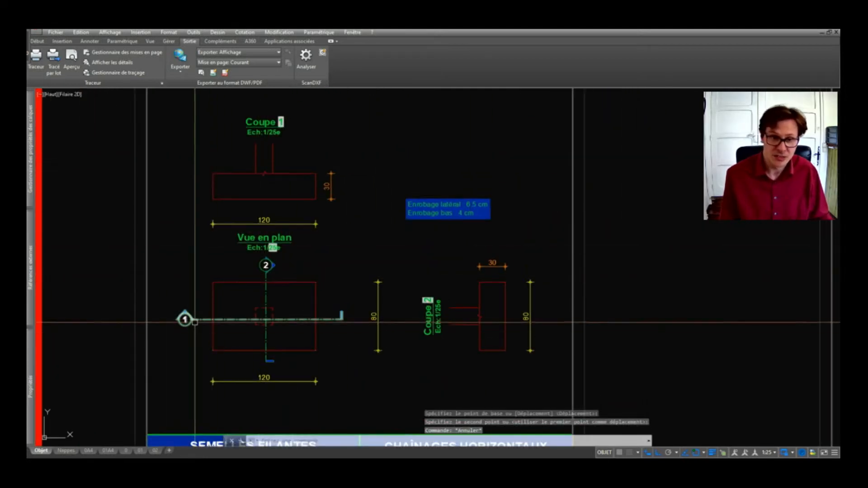
scroll(190, 319, "up", 2)
left_click(179, 271)
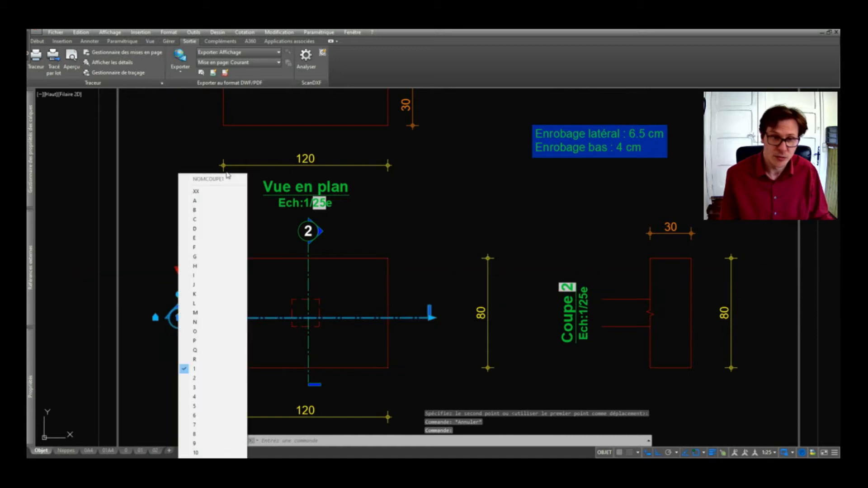
left_click(195, 201)
key("Escape")
Step: Update the field in the Coupe title above the upper footing section to match the renamed section mark
scroll(269, 280, "down", 2)
type("m")
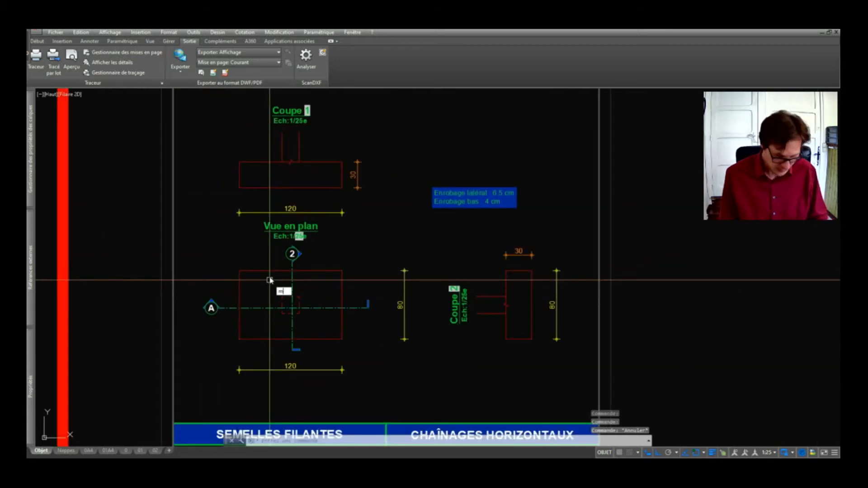
type("et")
key("Return")
middle_click_drag(334, 130, 352, 176)
left_click(376, 151)
left_click(292, 190)
key("Return")
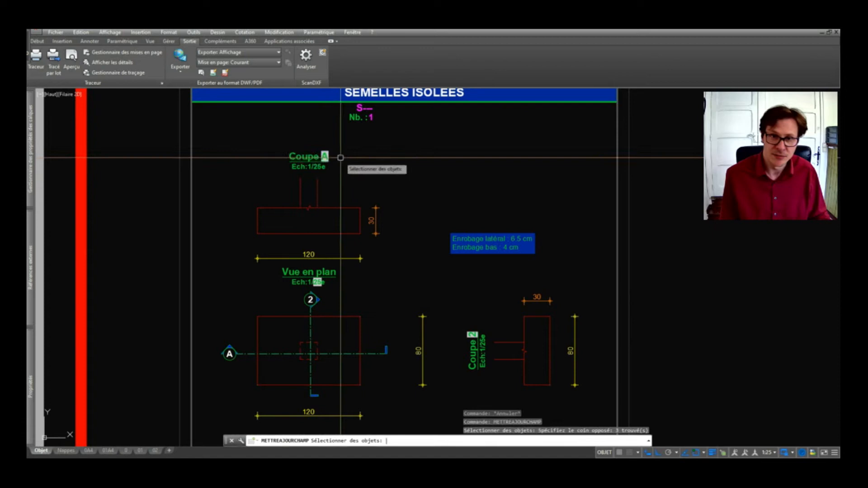
key("Return")
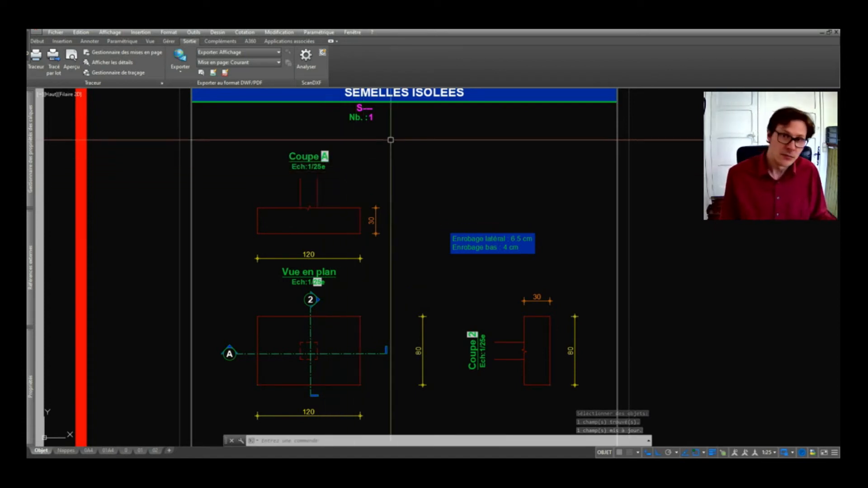
left_click(374, 228)
key("Escape")
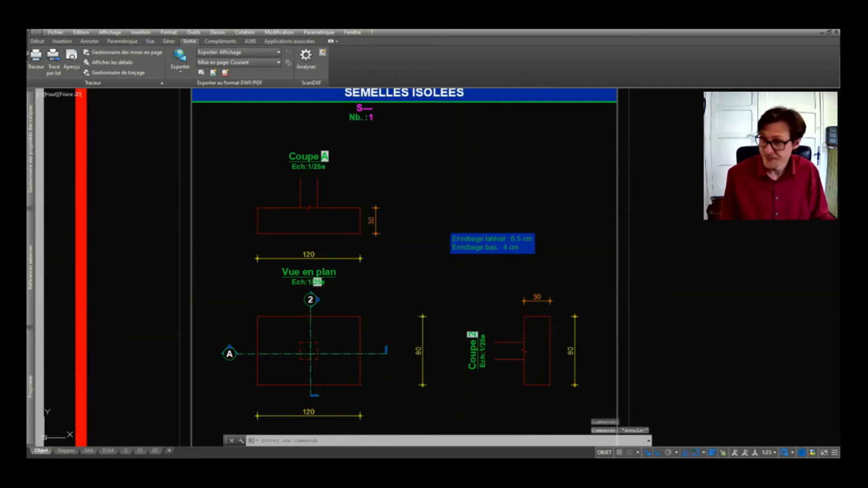
left_click(436, 284)
left_click(719, 410)
type("ro")
key("Return")
left_click(474, 283)
key("Escape")
key("Escape")
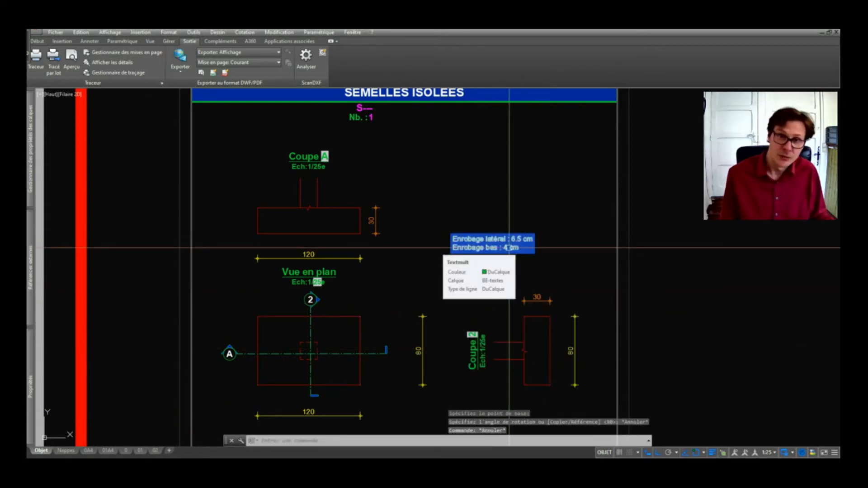
Step: Undo the edits to the isolated footing views, back to the unexploded block
key("ctrl+z")
key("ctrl+z")
key("ctrl+z")
key("ctrl+z")
key("ctrl+z")
key("ctrl+z")
key("ctrl+z")
key("ctrl+z")
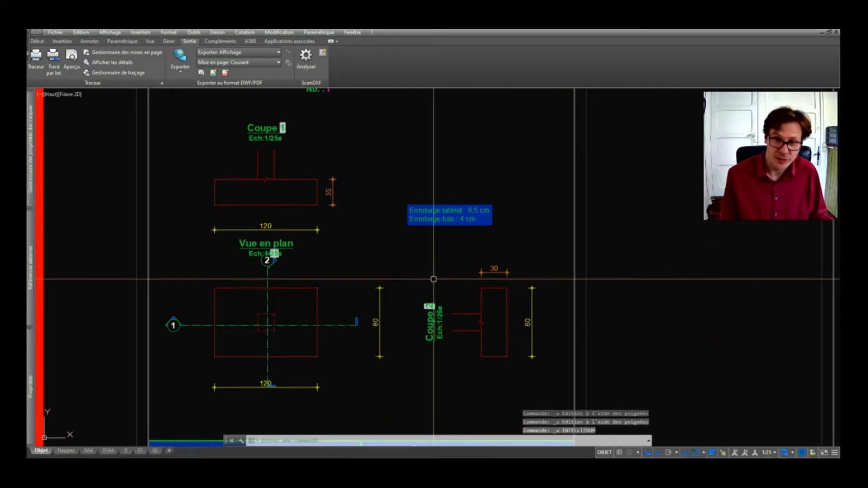
key("ctrl+z")
key("ctrl+z")
left_click(329, 236)
left_click(320, 248)
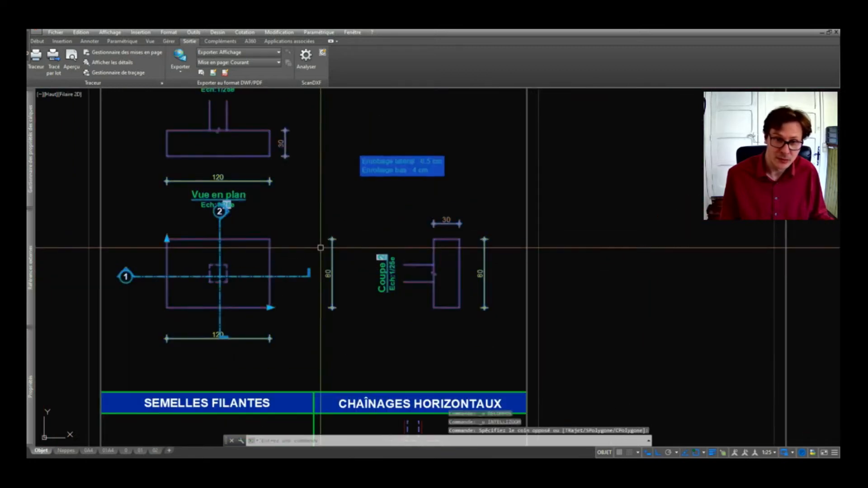
scroll(320, 248, "down", 4)
scroll(312, 250, "up", 2)
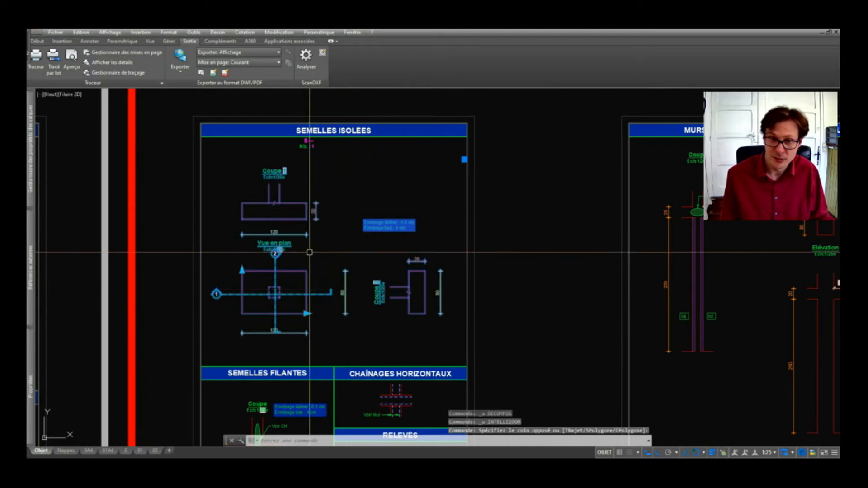
scroll(310, 253, "down", 4)
scroll(325, 312, "up", 5)
key("Escape")
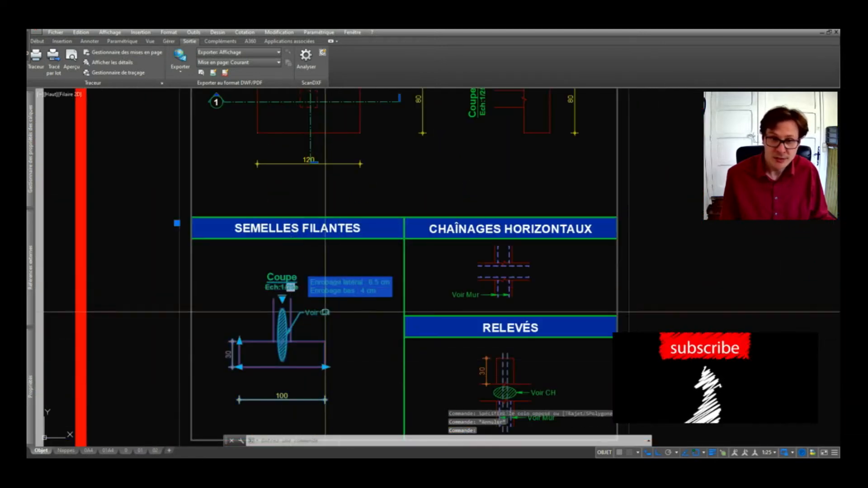
Step: Switch the strip footing section block to its two-wall variant and return it to the single-wall variant
middle_click_drag(325, 312, 301, 262)
left_click(258, 249)
left_click(296, 268)
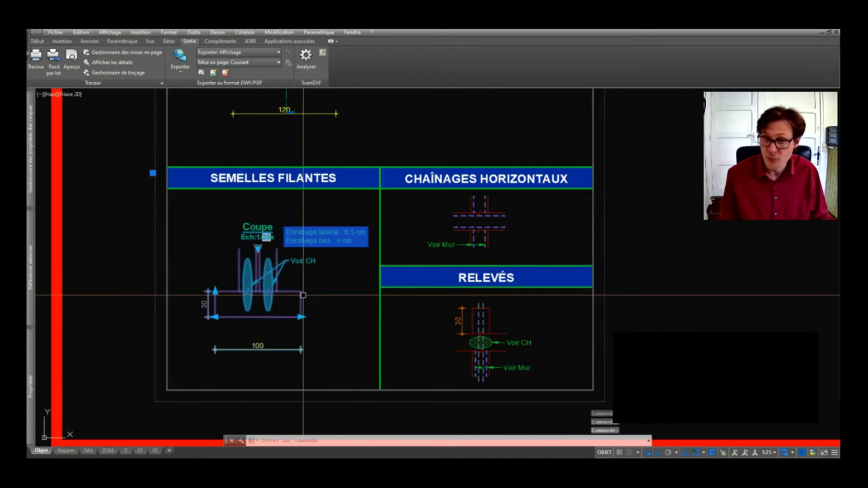
scroll(260, 293, "up", 2)
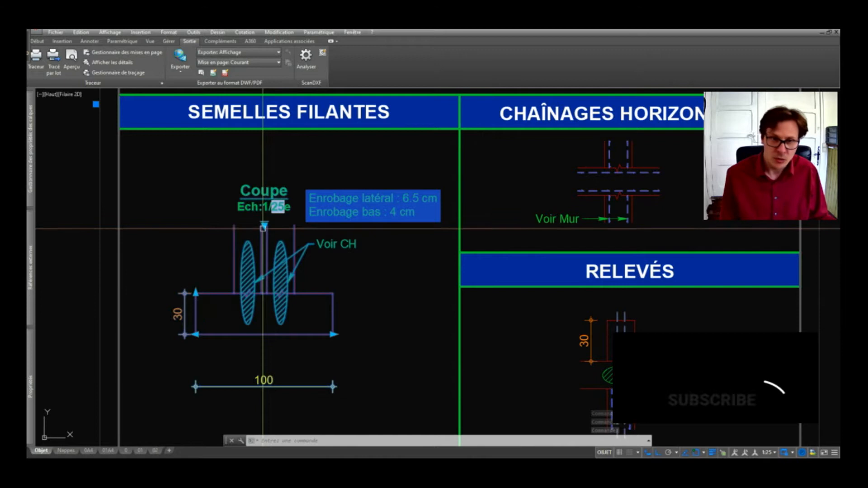
left_click(264, 225)
left_click(293, 233)
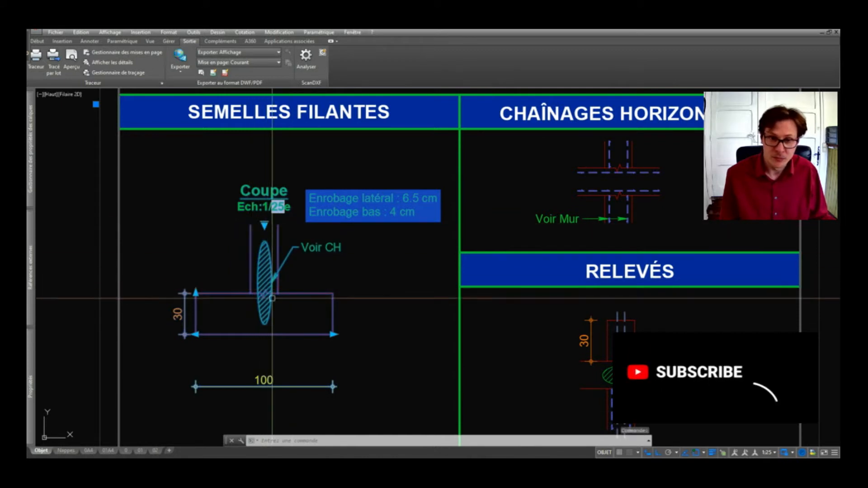
Step: Set the strip footing section's width to 70 and its height to 25
left_click(333, 334)
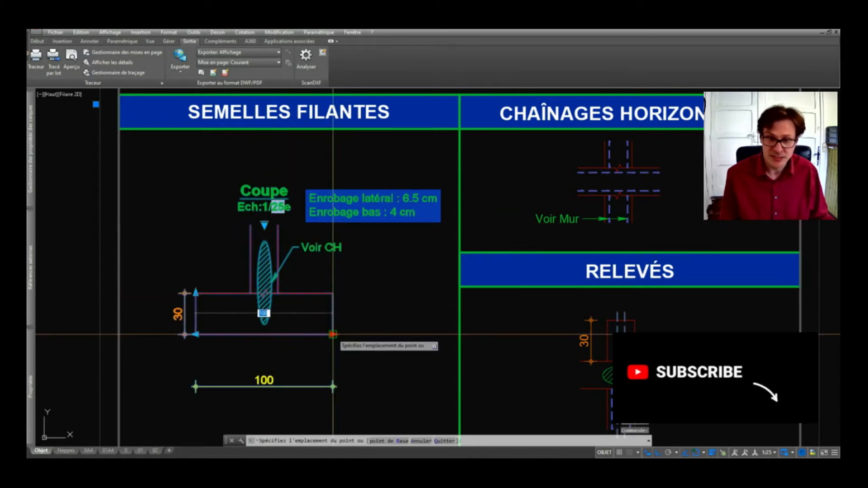
type("70")
key("Return")
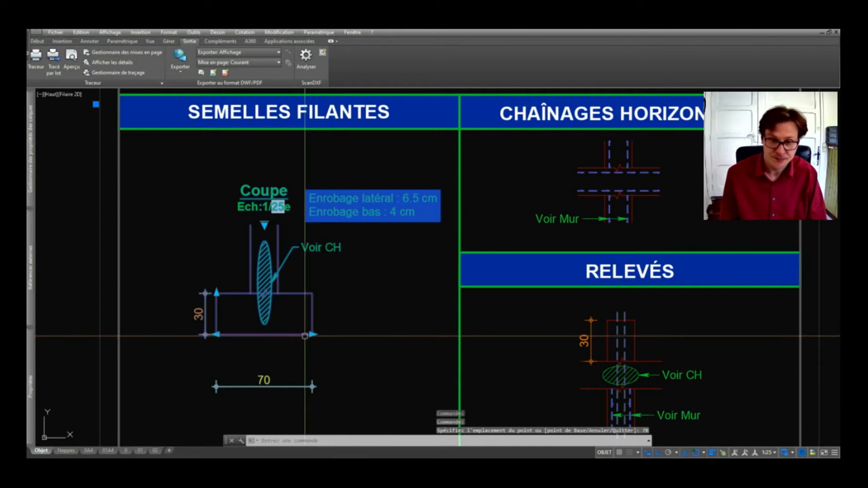
left_click(218, 294)
type("25")
key("Return")
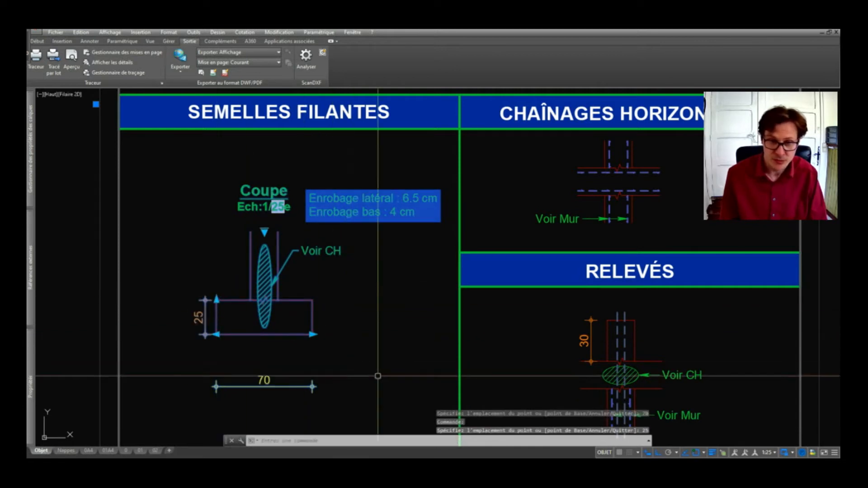
key("Escape")
Step: Change the horizontal tie detail to the Façade type with the Dalle BA option and a wall above
scroll(242, 301, "down", 5)
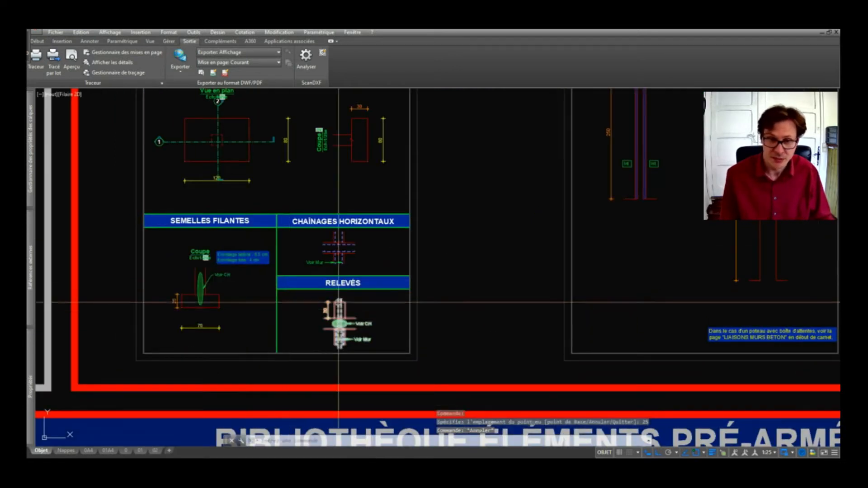
scroll(363, 227, "up", 5)
left_click(363, 228)
left_click(305, 254)
left_click(301, 181)
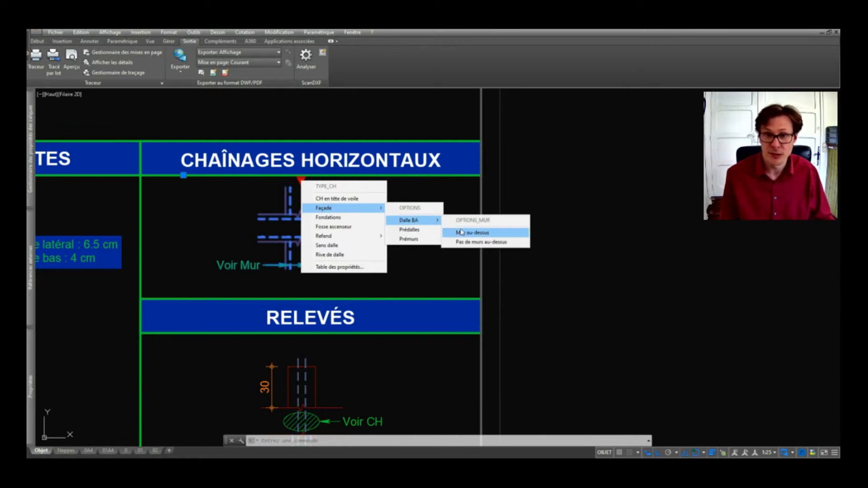
left_click(482, 235)
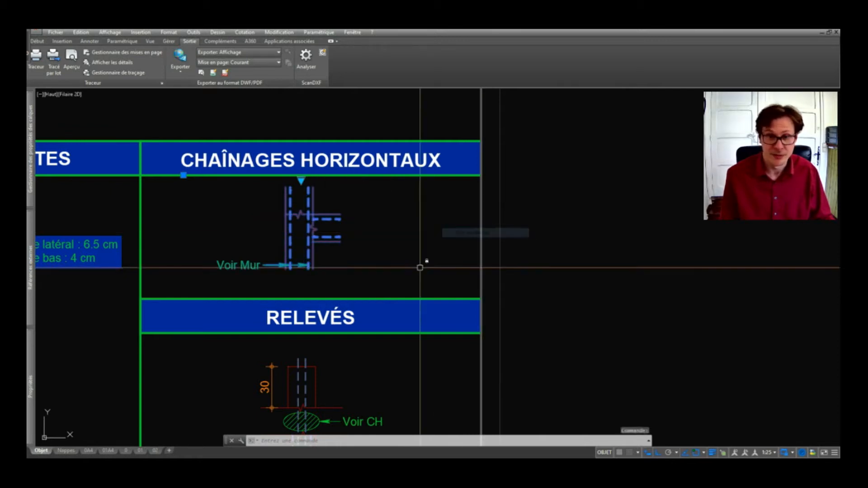
key("Escape")
Step: Change the horizontal tie detail to the Fondations type
left_click(343, 211)
left_click(301, 244)
left_click(301, 179)
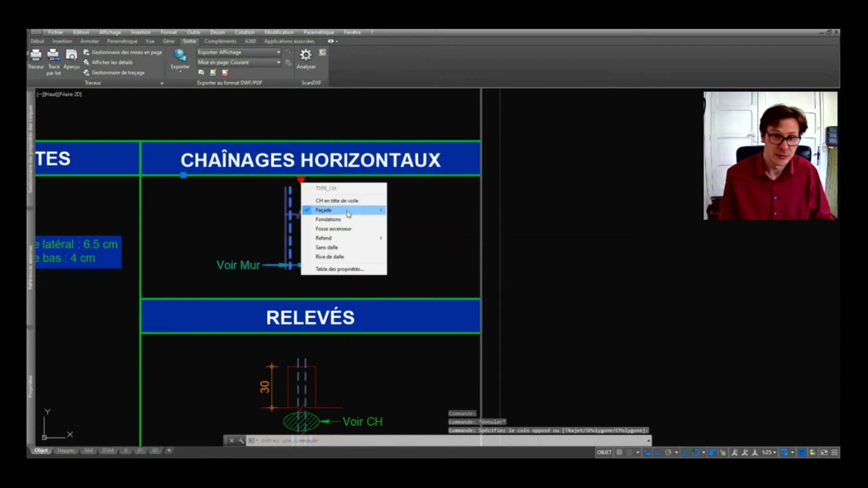
left_click(344, 221)
Step: Set the horizontal tie detail to the Refend type with a Dalle BA slab and a wall above
left_click(301, 180)
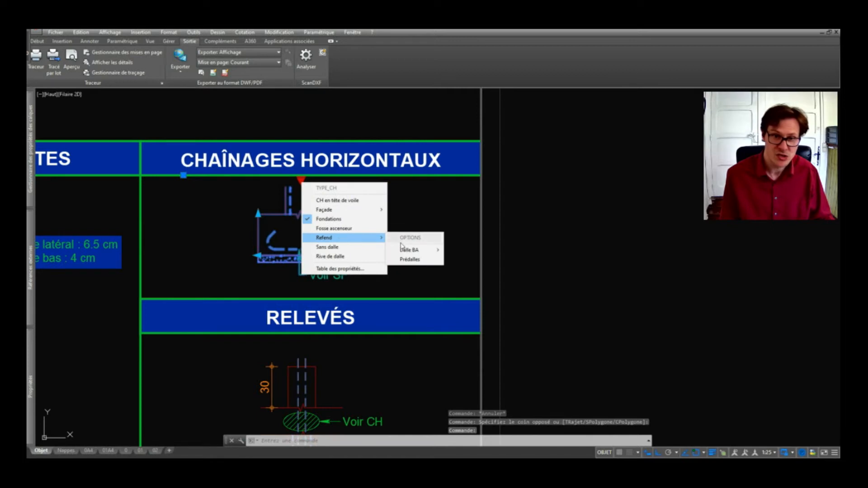
left_click(471, 262)
key("Escape")
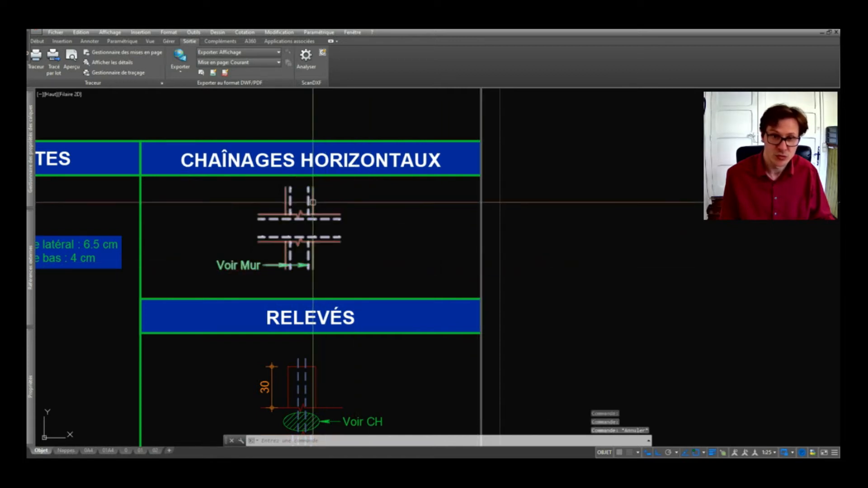
Step: Switch the Relevés detail to the one-sided slab variant and on to the continuous wall variant with an upright tie
scroll(326, 280, "down", 3)
scroll(326, 281, "up", 2)
left_click(351, 256)
left_click(278, 301)
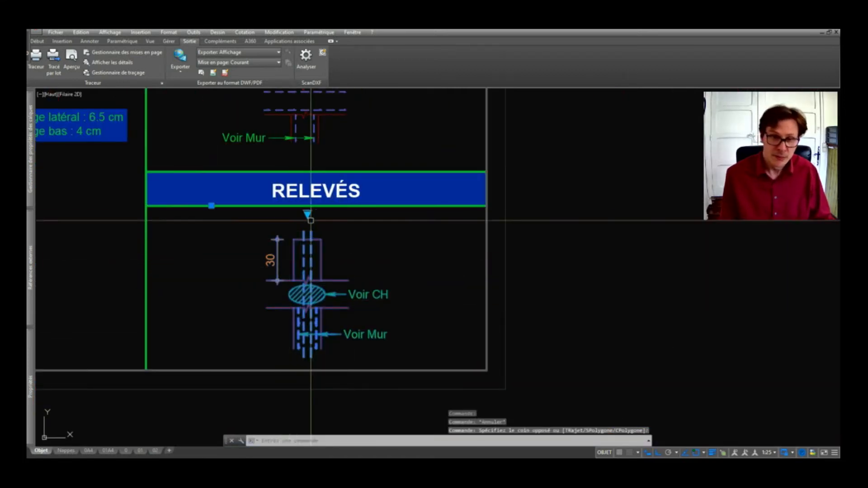
left_click(340, 231)
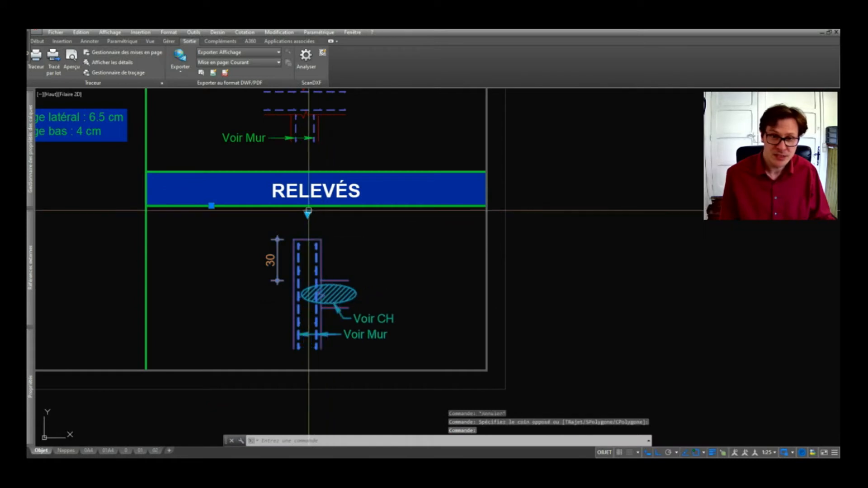
left_click(341, 242)
key("Escape")
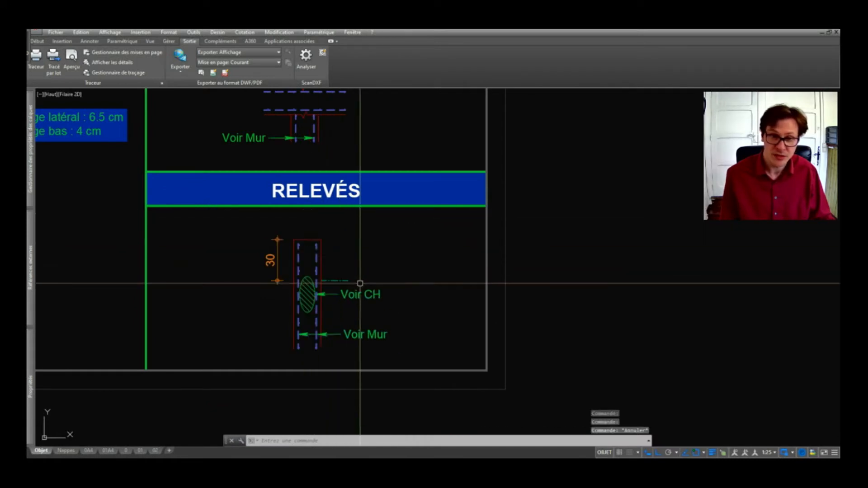
Step: Set the Relevés detail back to the variant with slabs on both sides of the wall
left_click(337, 243)
left_click(310, 262)
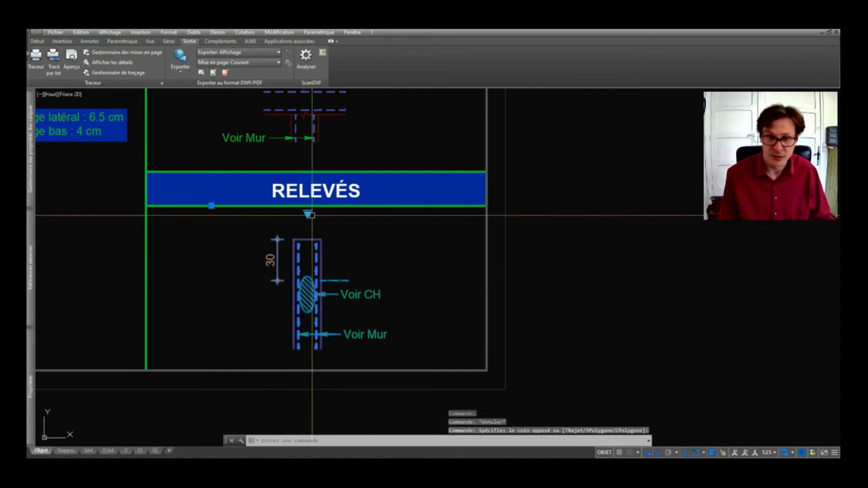
left_click(331, 221)
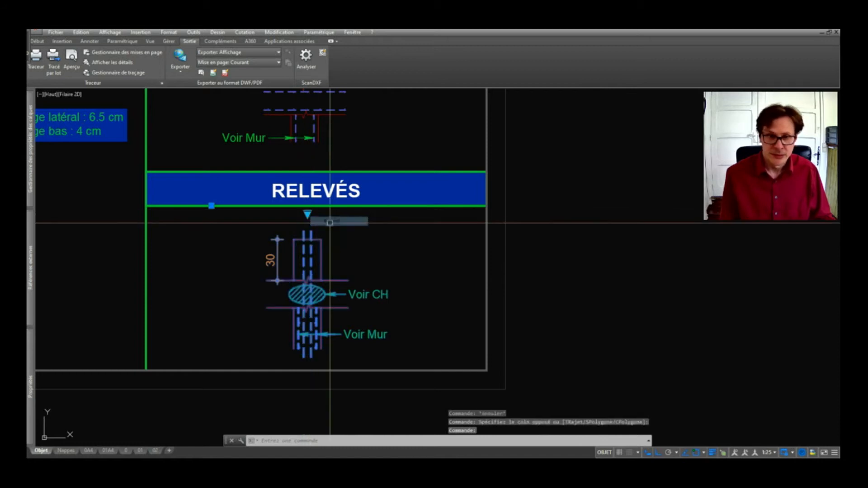
Step: Stretch the left hatched strip of the concrete wall section up to the top of the slab
scroll(329, 208, "down", 5)
mouse_move(406, 434)
middle_mouse_down()
mouse_move(406, 181)
mouse_move(380, 225)
middle_mouse_up()
scroll(405, 213, "up", 6)
left_click(338, 243)
scroll(338, 245, "up", 3)
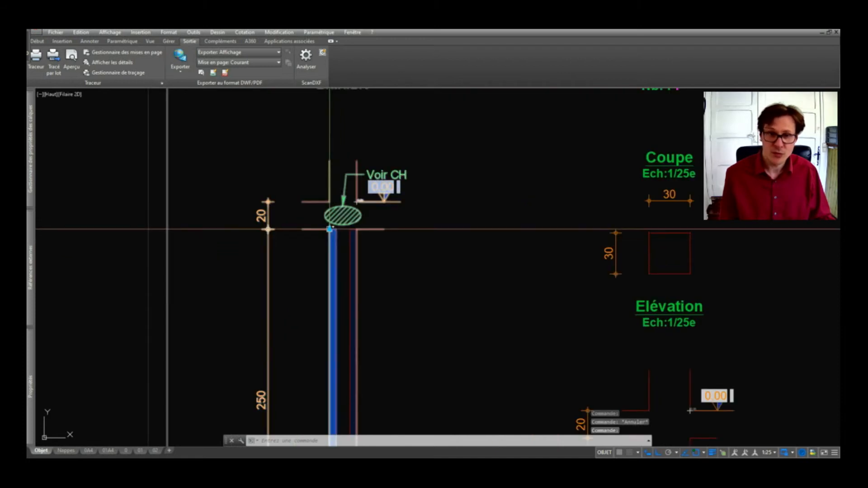
left_click(330, 228)
scroll(323, 209, "up", 2)
left_click(331, 196)
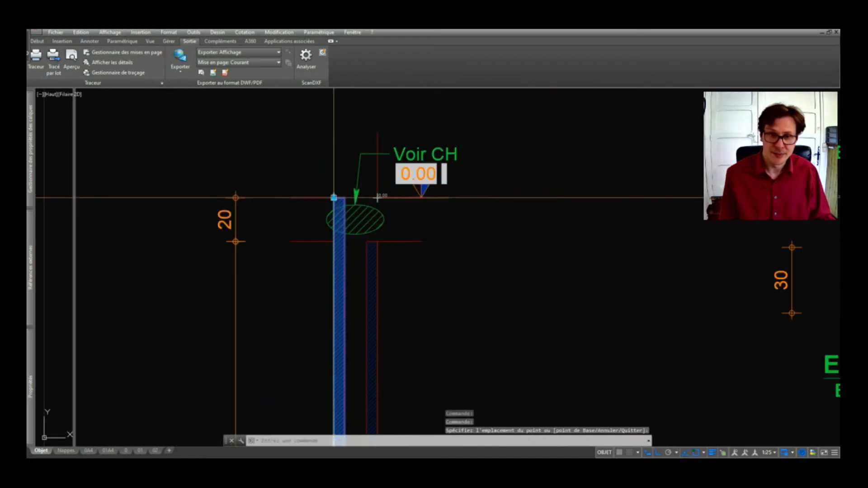
Step: Stretch the left hatched wall strip's upper end back down to the underside of the slab
left_click(334, 197)
left_click(333, 244)
scroll(365, 165, "down", 5)
scroll(362, 410, "up", 4)
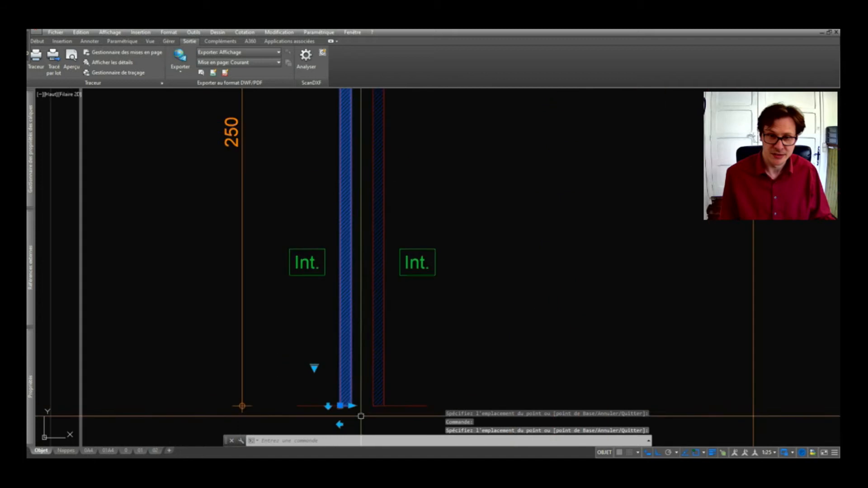
Step: Try thicknesses of 6 cm and 4 cm on the left hatched strip of the concrete wall section
left_click(358, 410)
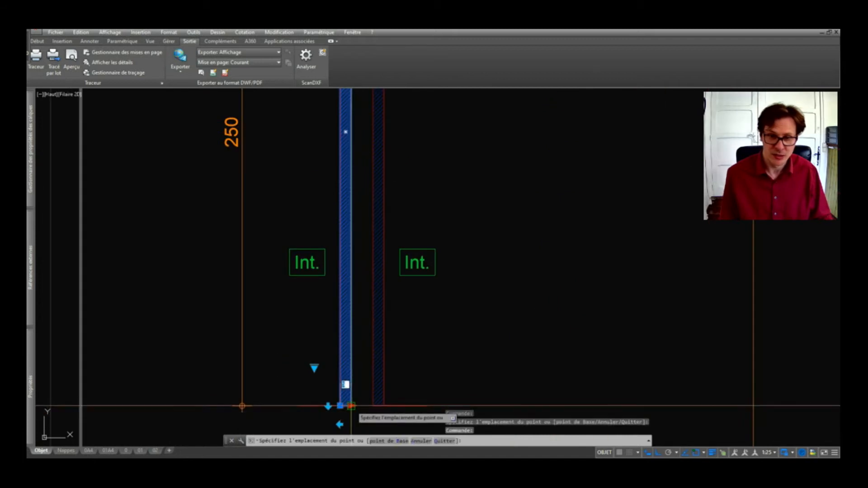
type("6")
key("Return")
left_click(353, 405)
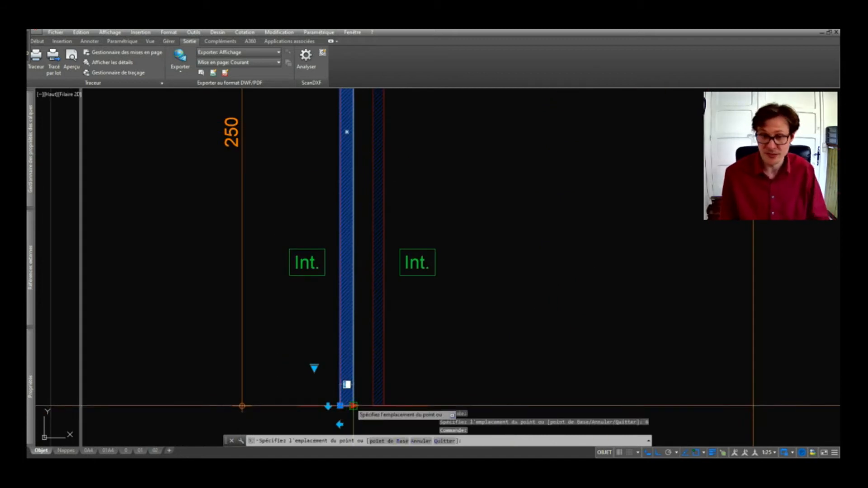
type("4")
key("Return")
Step: Set the thickness of the wall section's left hatched strip to 5 cm and deselect it
left_click(349, 405)
type("5")
key("Return")
scroll(351, 405, "down", 5)
scroll(344, 197, "up", 5)
key("Escape")
Step: Switch the wall section to the Façade variant Pas de mur au-dessus and on to Relevé au-dessus
scroll(343, 197, "down", 3)
scroll(343, 196, "down", 3)
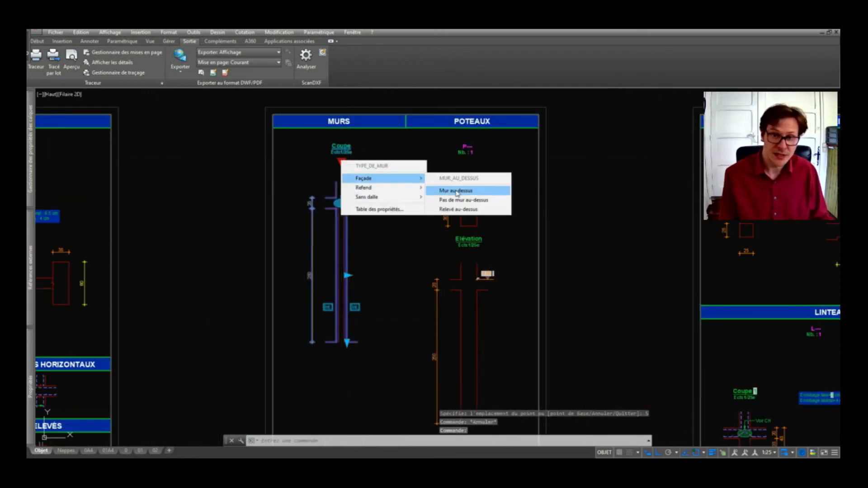
left_click(461, 202)
scroll(349, 196, "up", 5)
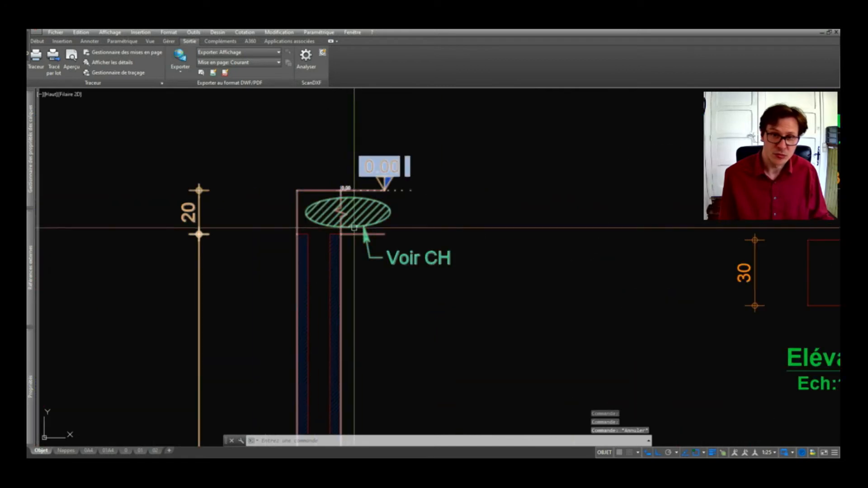
left_click(362, 212)
scroll(361, 212, "down", 2)
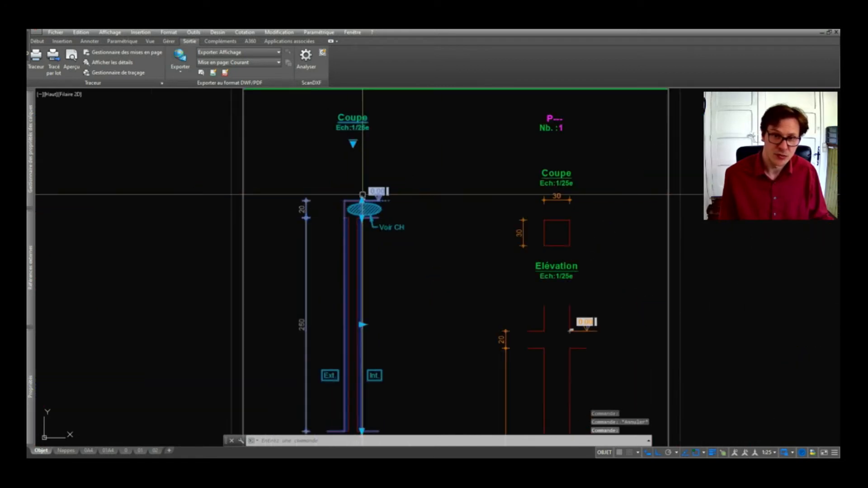
left_click(352, 143)
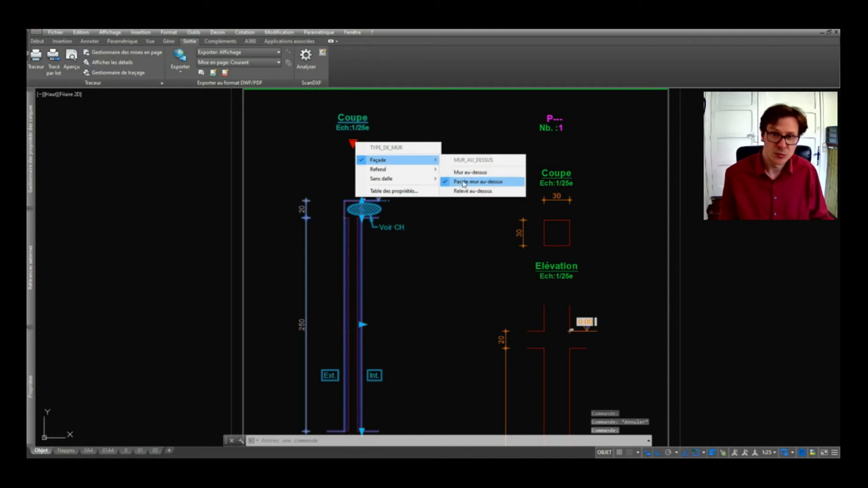
left_click(468, 191)
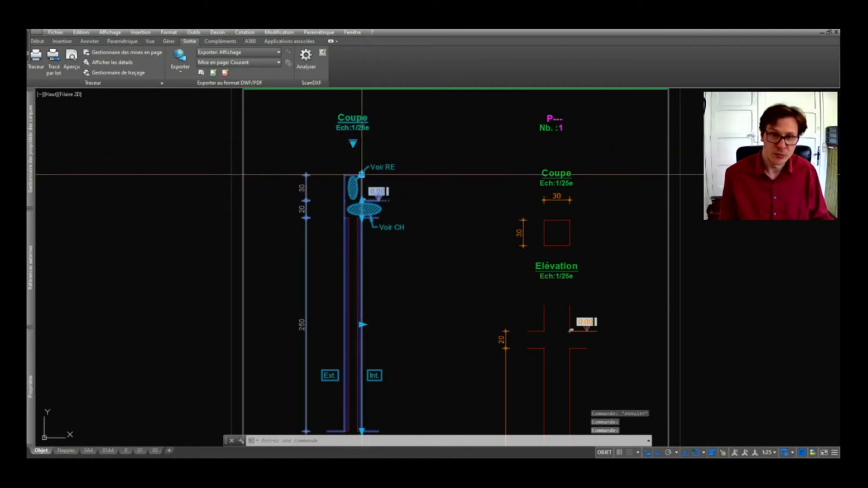
left_click(362, 174)
key("Escape")
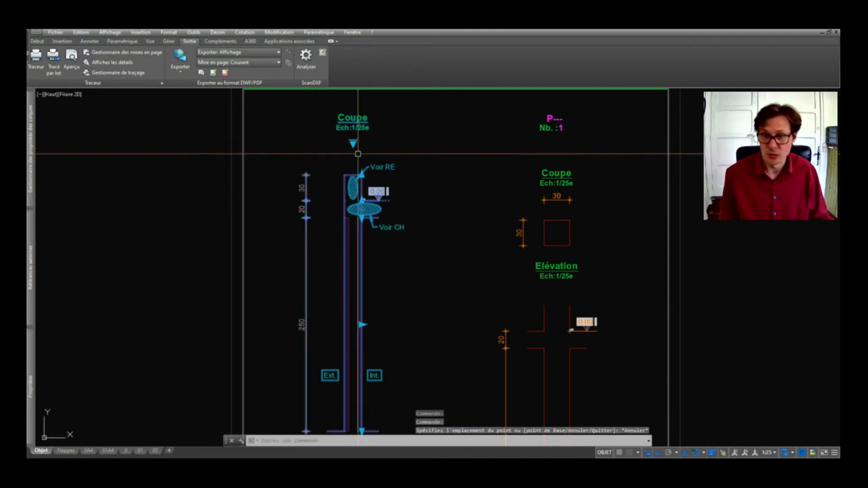
Step: Set the width of the rectangular column section in the Poteaux frame to 50 cm
mouse_move(635, 320)
middle_mouse_down()
mouse_move(582, 223)
mouse_move(505, 247)
middle_mouse_up()
left_click(476, 174)
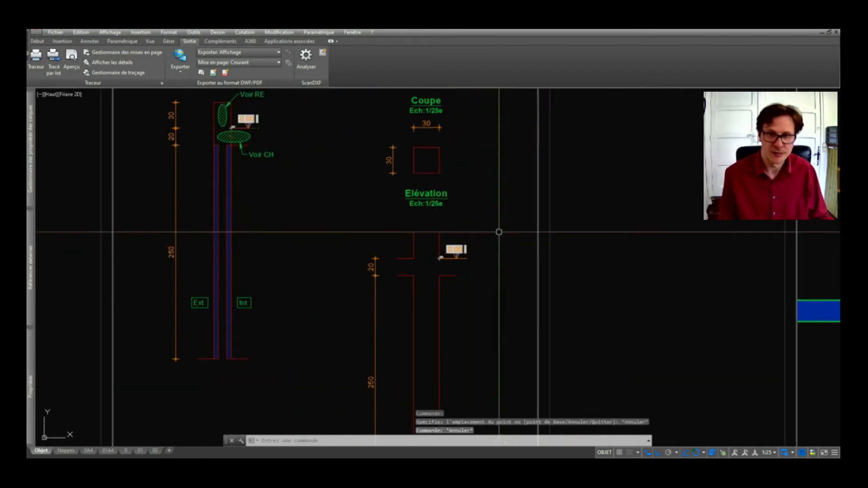
scroll(426, 199, "down", 2)
scroll(426, 199, "up", 2)
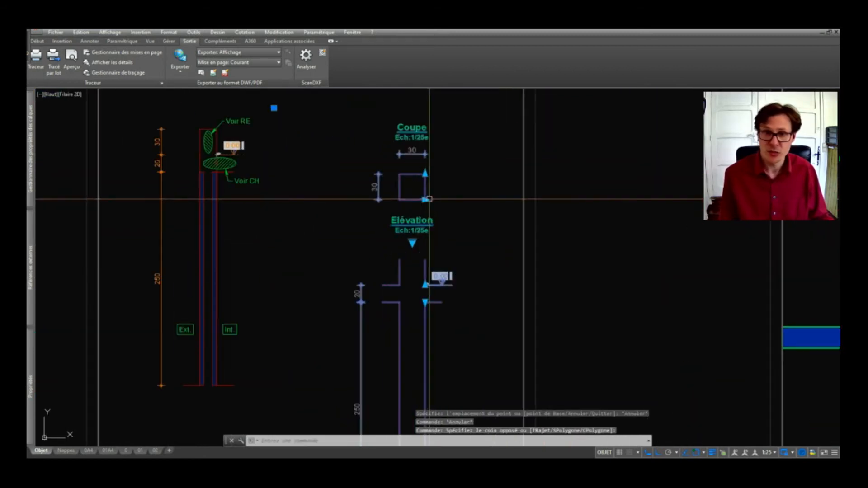
left_click(425, 199)
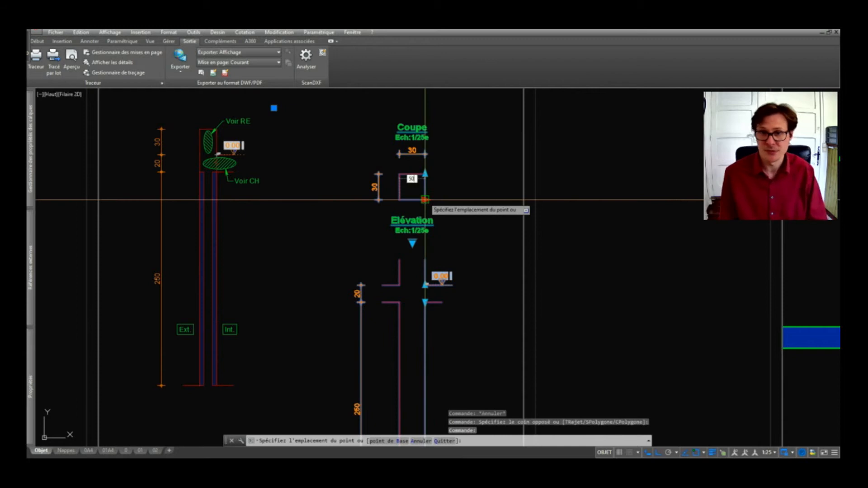
key("Return")
Step: Switch the column block to the Circulaire shape, Refend type, with Pas de mur au-dessus
scroll(412, 243, "down", 2)
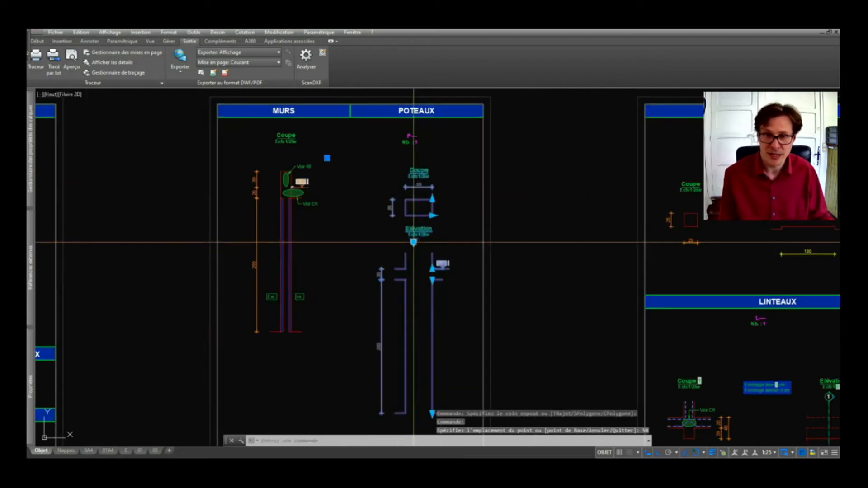
left_click(412, 243)
mouse_move(566, 290)
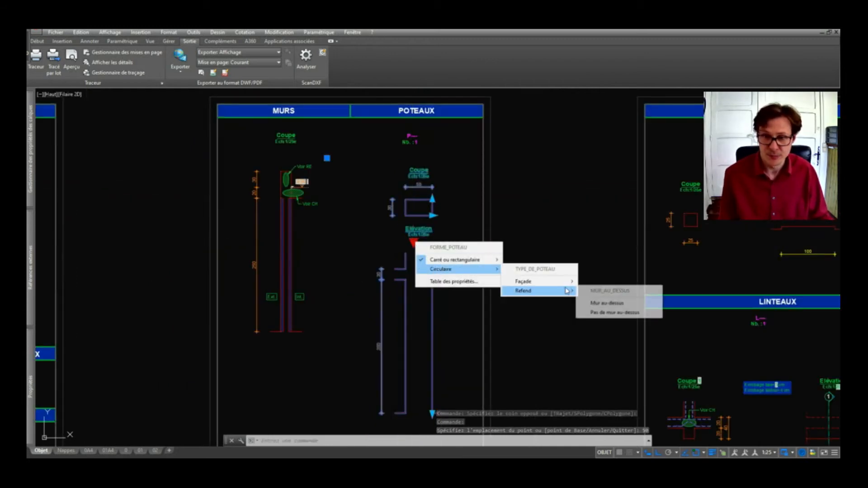
left_click(606, 312)
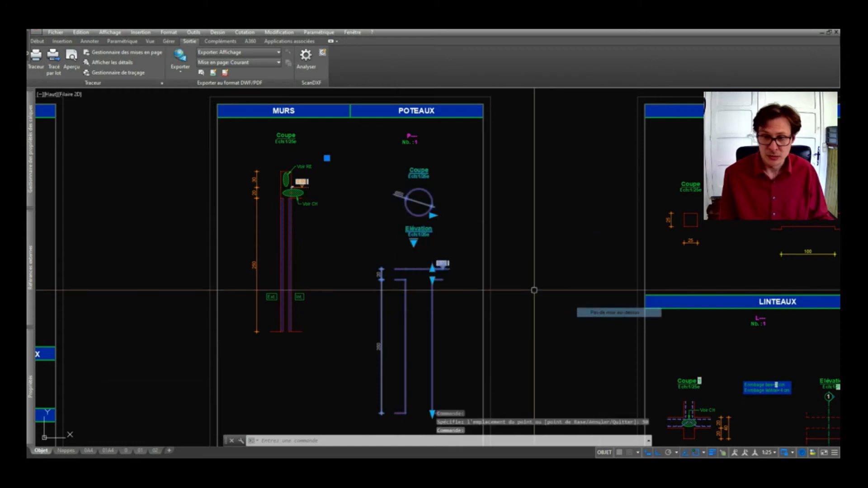
scroll(447, 262, "up", 5)
scroll(461, 276, "down", 4)
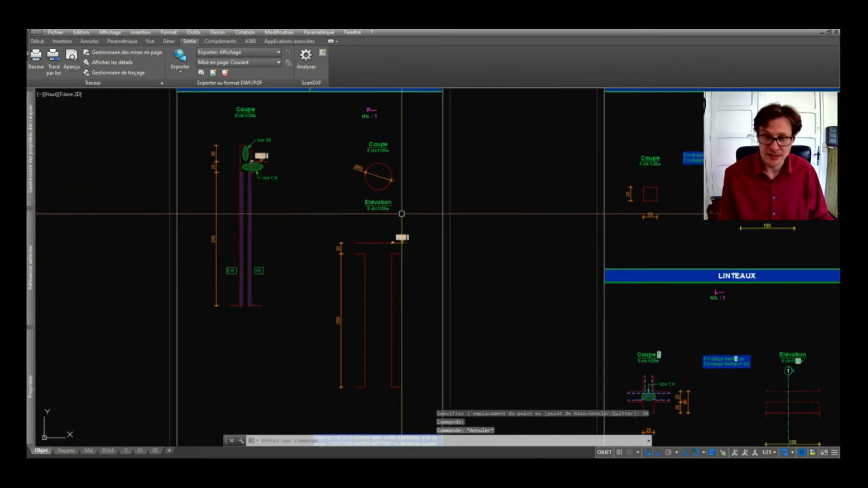
Step: Set the span of the ground beam elevation in the Longrines frame to 150 cm
scroll(466, 196, "down", 2)
middle_click_drag(437, 242, 273, 298)
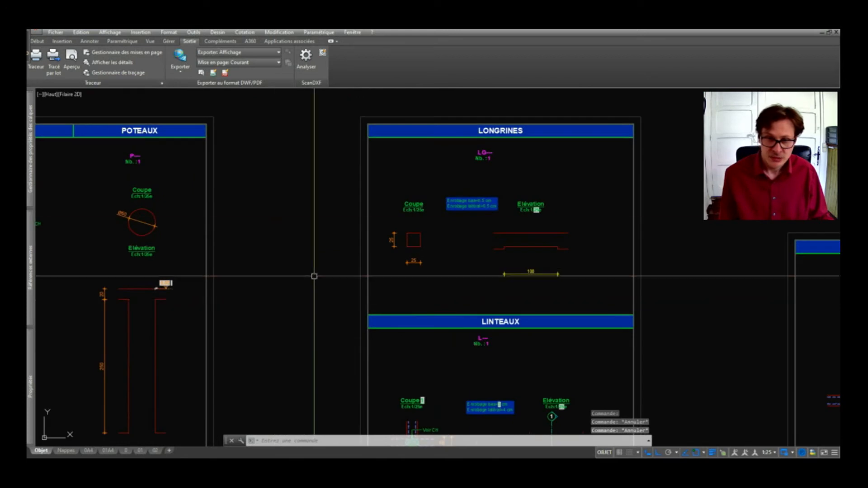
left_click(481, 203)
middle_click_drag(480, 204, 383, 221)
scroll(365, 229, "up", 2)
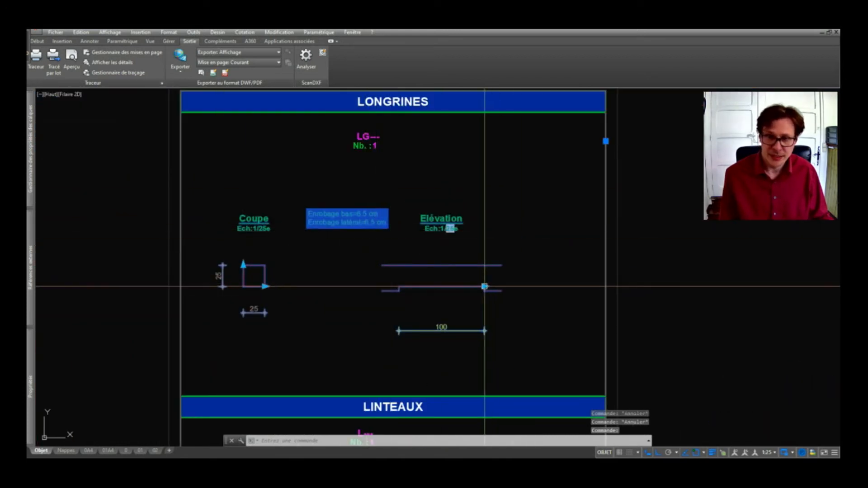
left_click(484, 287)
type("150")
key("Return")
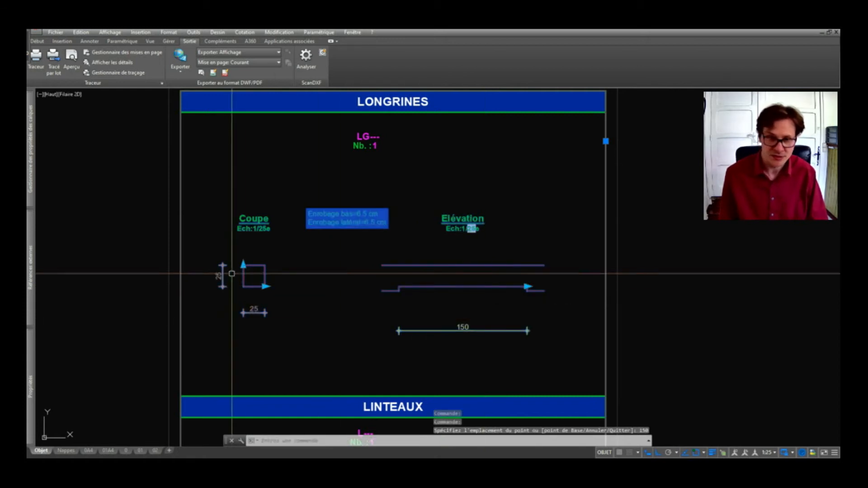
Step: Set the ground beam block's Largeur and Hauteur properties to 30 cm each
mouse_move(31, 385)
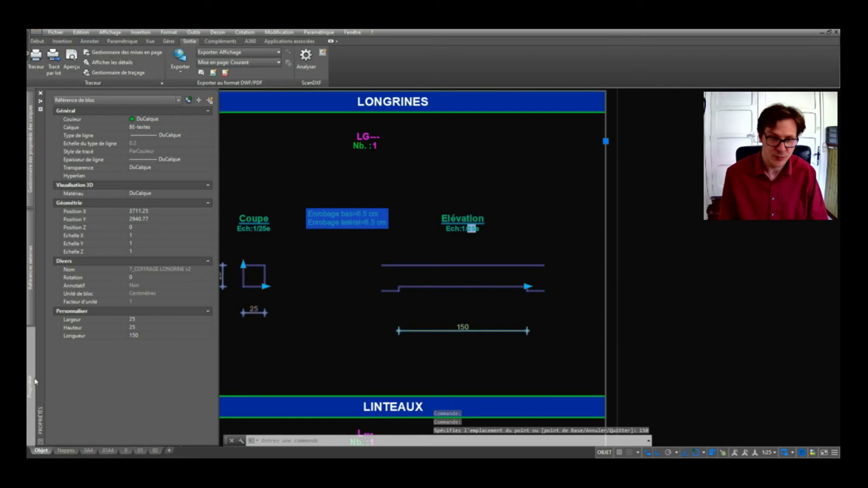
left_click(172, 319)
type("30")
key("Return")
type("30")
key("Return")
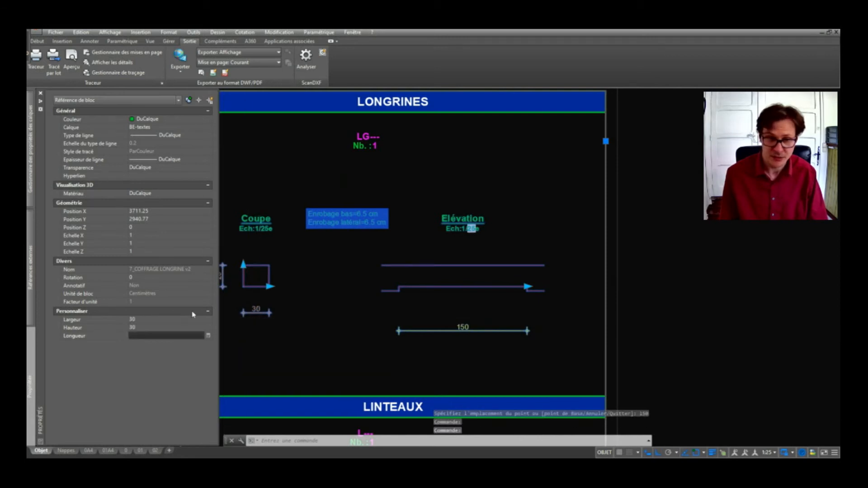
Step: Stretch the ground beam section to a height of 35 cm
middle_click_drag(247, 305, 401, 277)
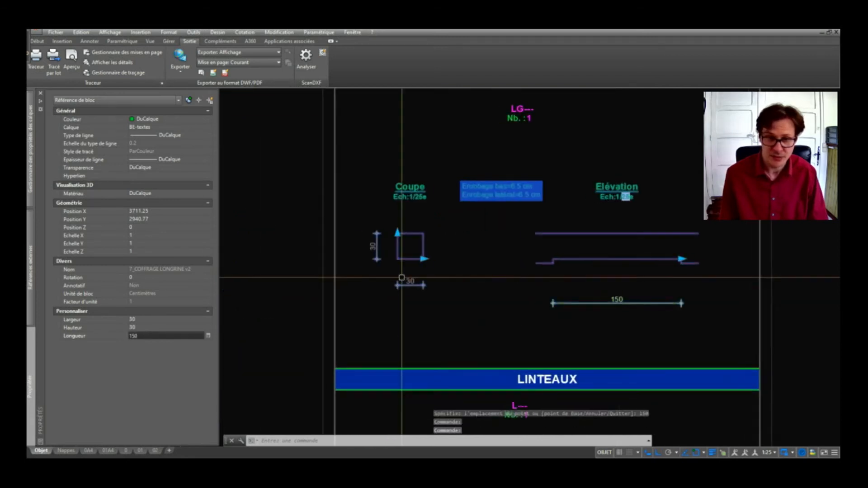
left_click(398, 233)
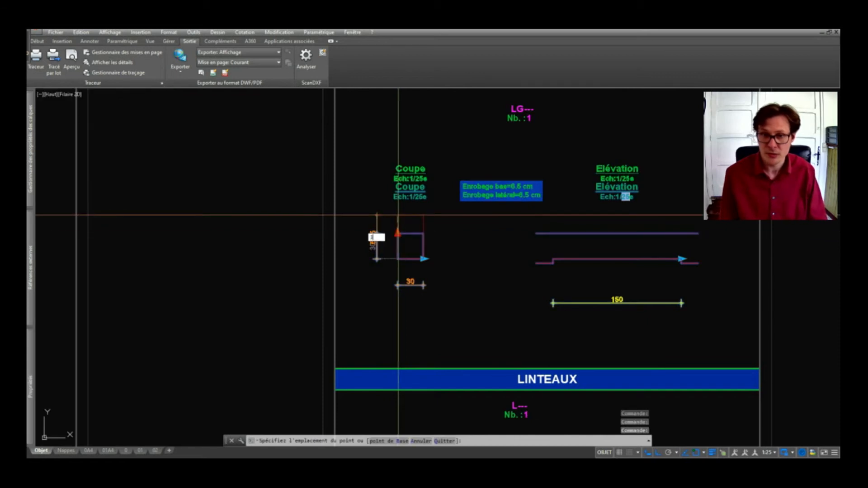
key("Escape")
scroll(375, 233, "down", 3)
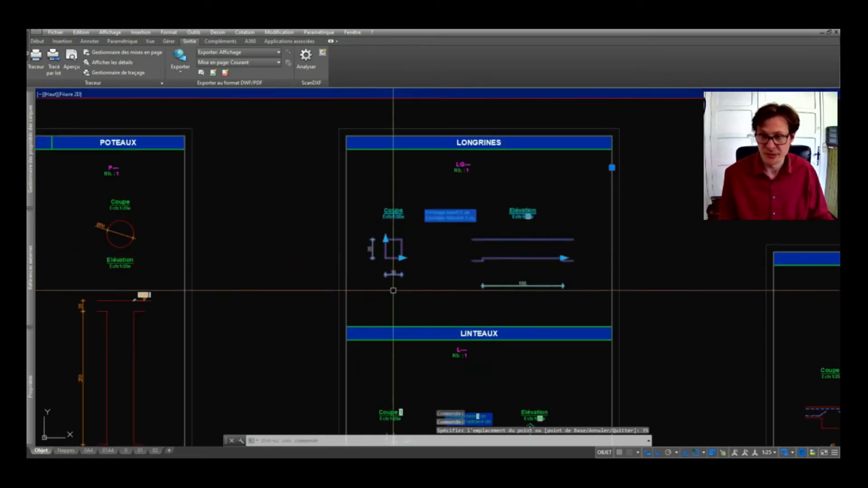
left_click(501, 248)
left_click(465, 225)
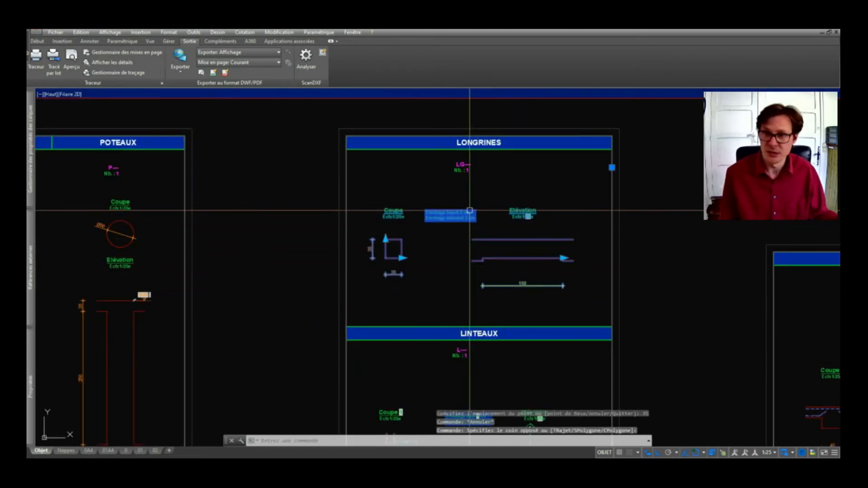
scroll(470, 207, "down", 2)
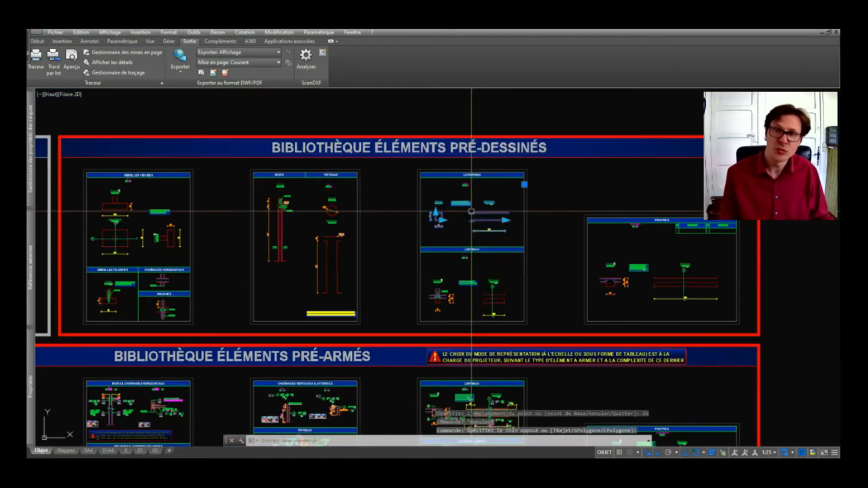
key("Escape")
Step: Switch the lintel block to Façade, Pas de mur au-dessus, first Avec CH and on to Sans CH
scroll(482, 302, "up", 3)
middle_click_drag(469, 178, 435, 226)
left_click(435, 227)
left_click(379, 259)
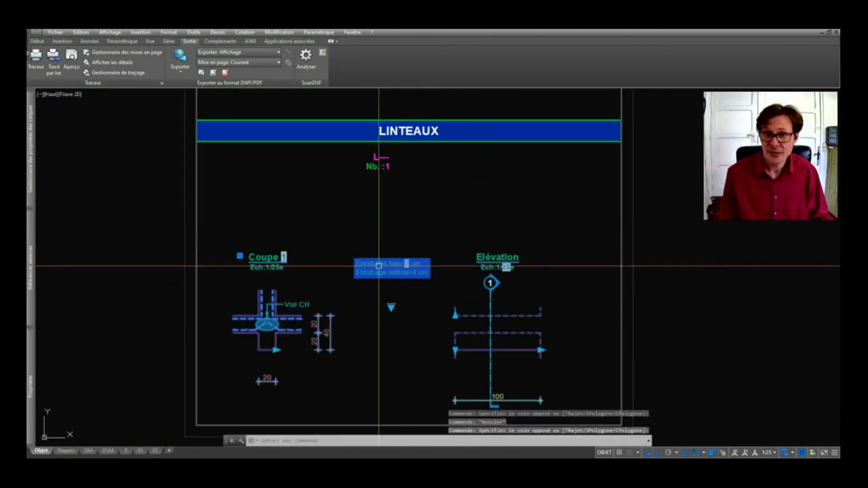
left_click(391, 307)
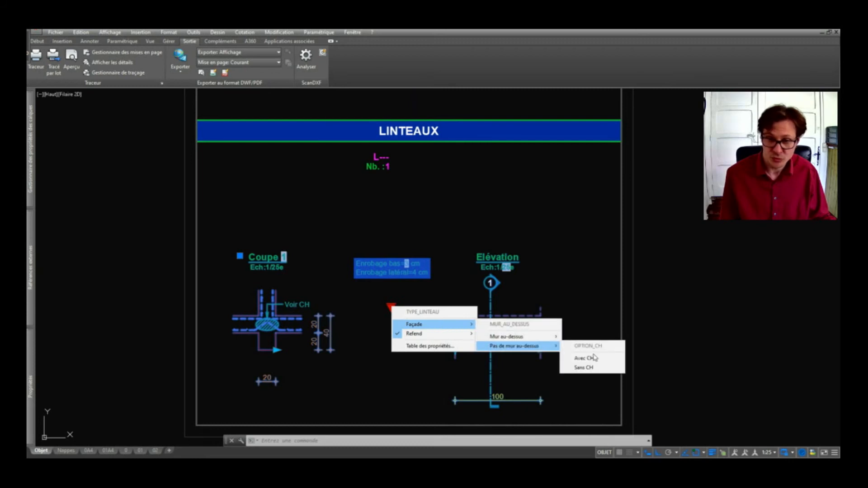
left_click(593, 358)
left_click(391, 308)
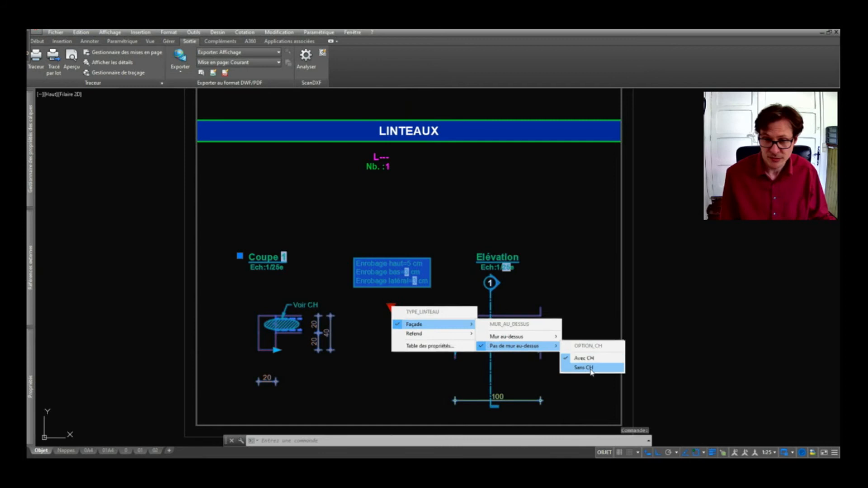
left_click(591, 371)
key("Escape")
Step: Set the lintel's upper slab-depth part to 25 cm and the drop below the slab to 30 cm
left_click(542, 322)
left_click(474, 345)
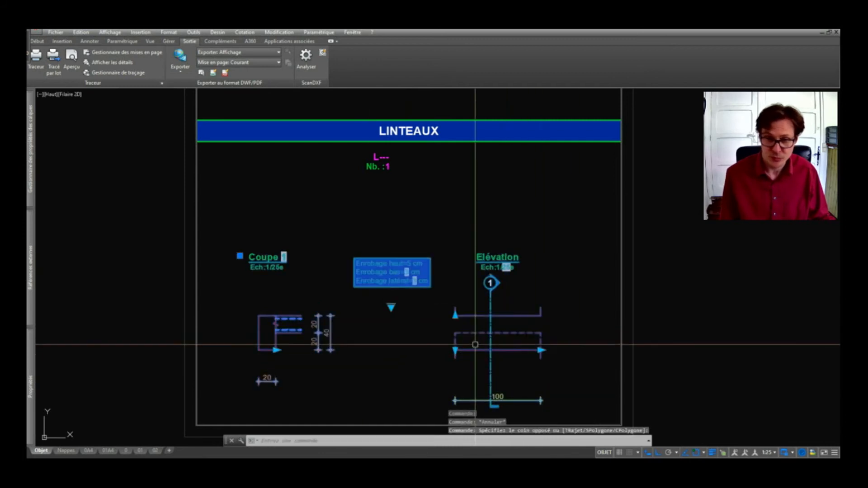
left_click(455, 316)
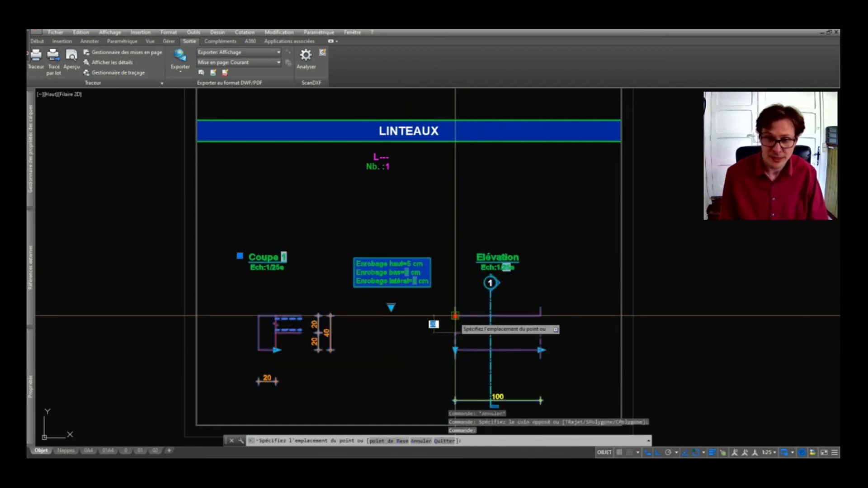
type("25")
key("Return")
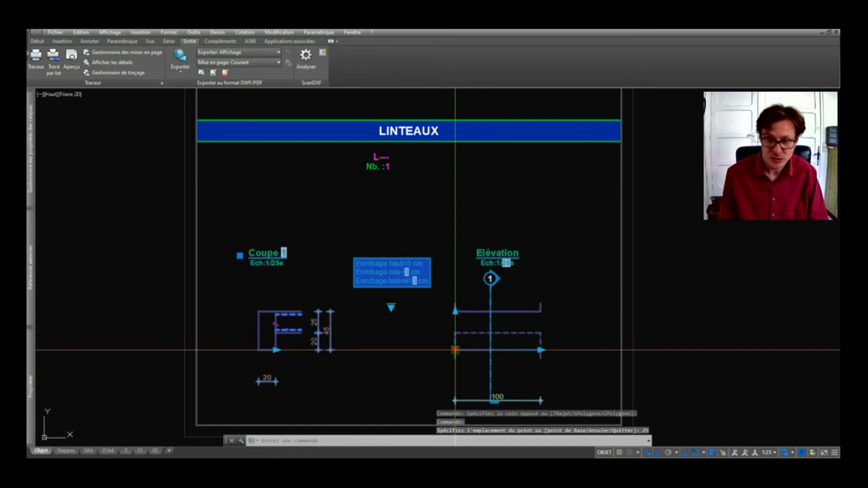
left_click(456, 350)
type("30")
key("Return")
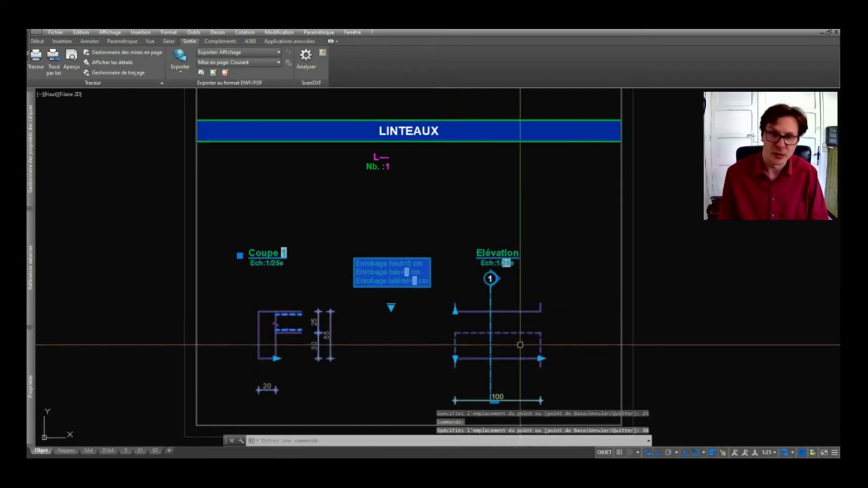
Step: Set the span of the lintel elevation to 120 cm
left_click(541, 358)
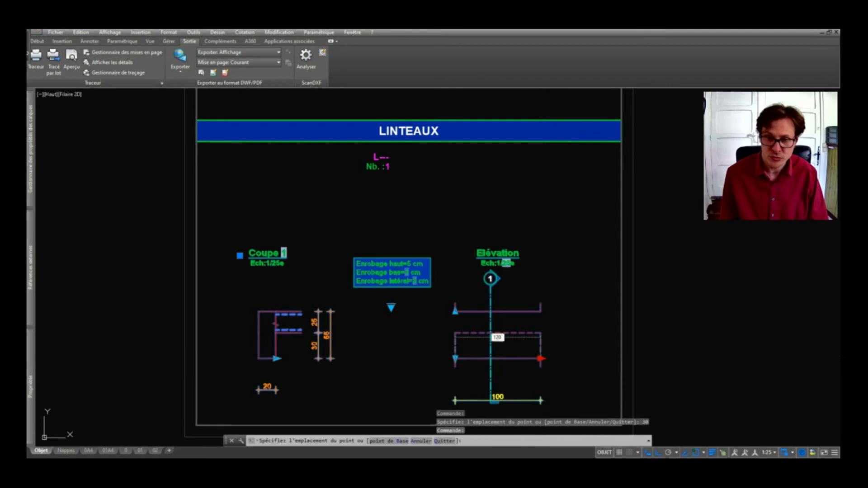
key("Return")
middle_click_drag(545, 349, 519, 279)
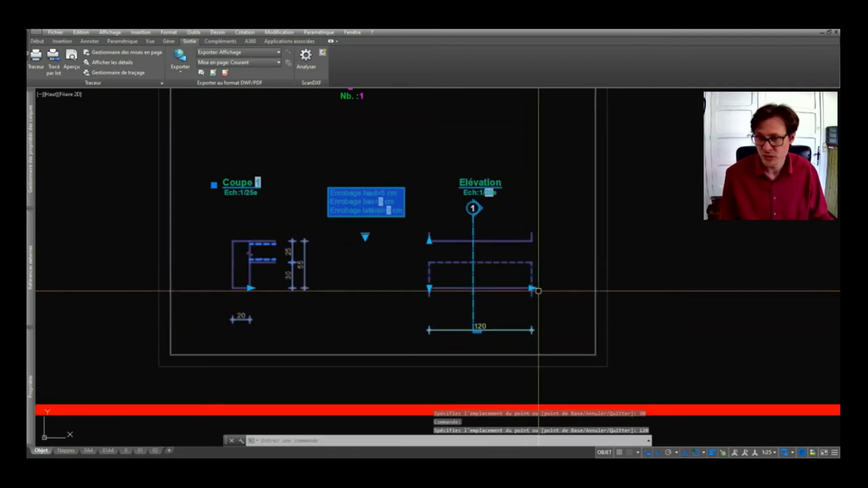
Step: Change the lintel elevation's span to 102 cm
left_click(531, 288)
type("102")
key("Return")
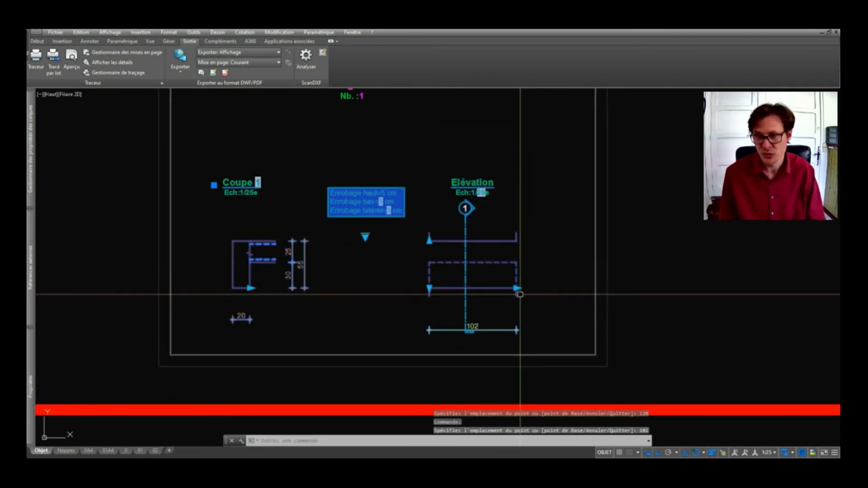
Step: Set the width of the lintel's section (Coupe 1) to 15 cm
left_click(249, 288)
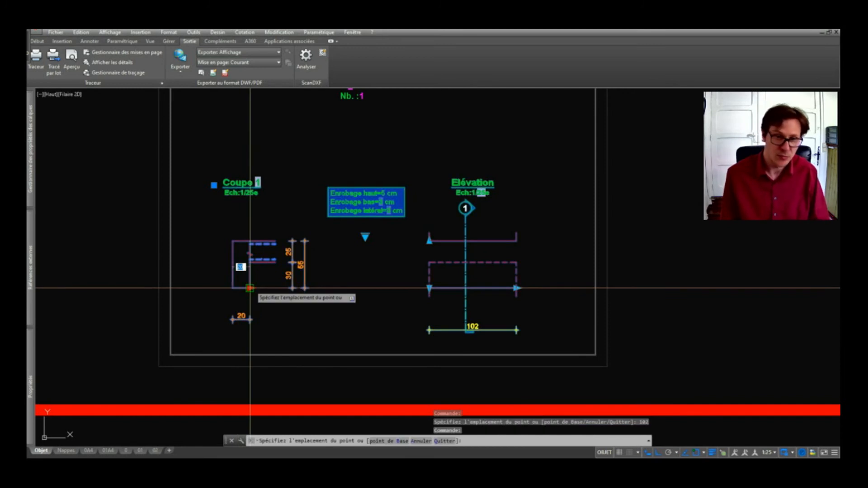
type("15")
key("Return")
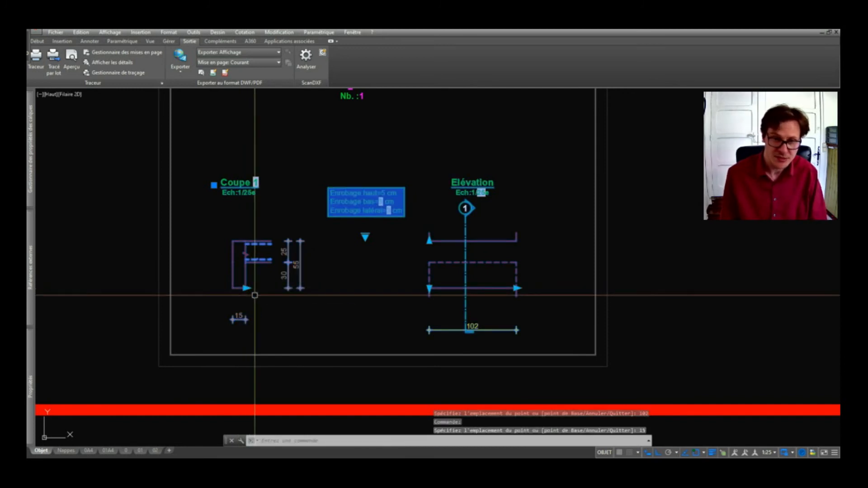
Step: Change the lintel section's width to 25 cm and deselect the block
left_click(246, 288)
type("25")
key("Return")
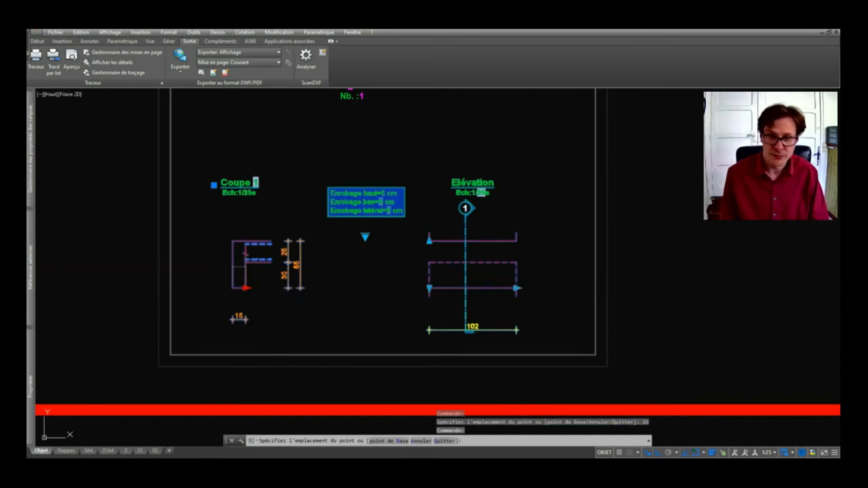
key("Escape")
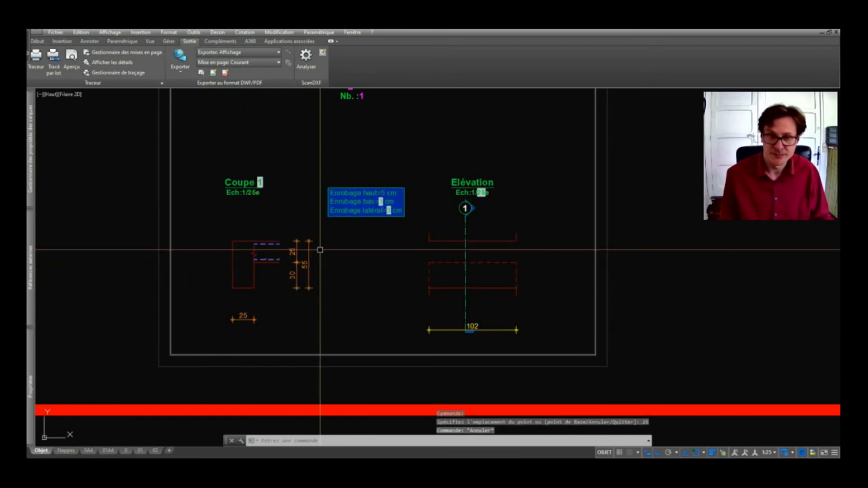
Step: Examine the beam block under POUTRES with its list of variants, and review the whole library of pre-drawn elements
scroll(385, 258, "down", 5)
scroll(525, 254, "up", 7)
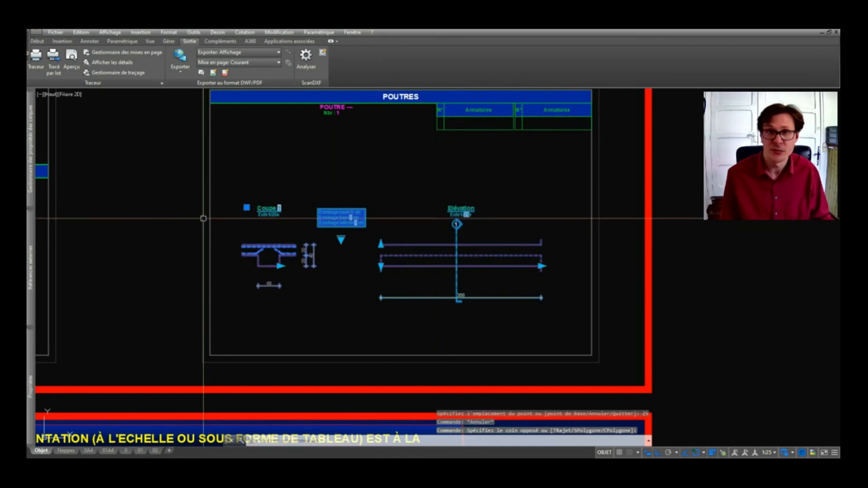
left_click(341, 239)
key("Escape")
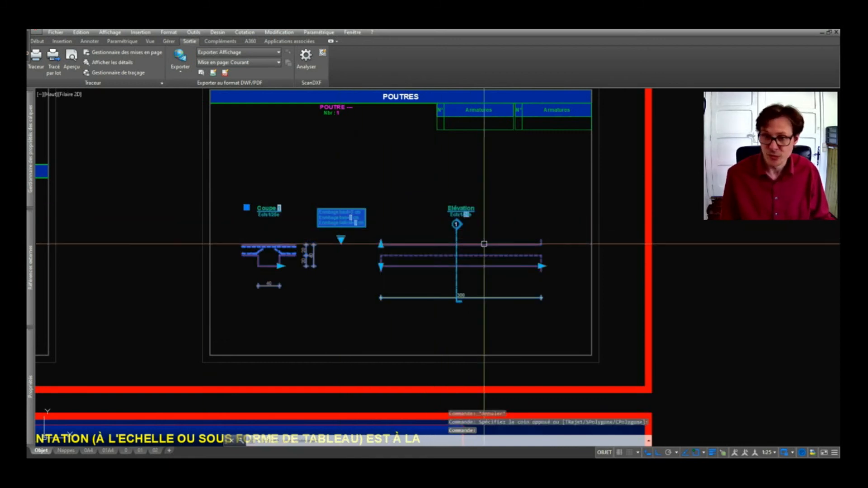
scroll(456, 240, "down", 3)
scroll(203, 219, "up", 2)
middle_click_drag(192, 222, 231, 217)
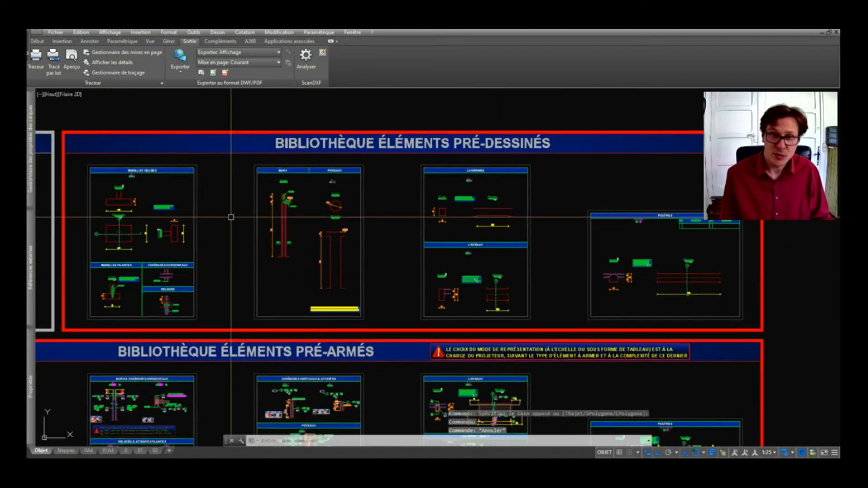